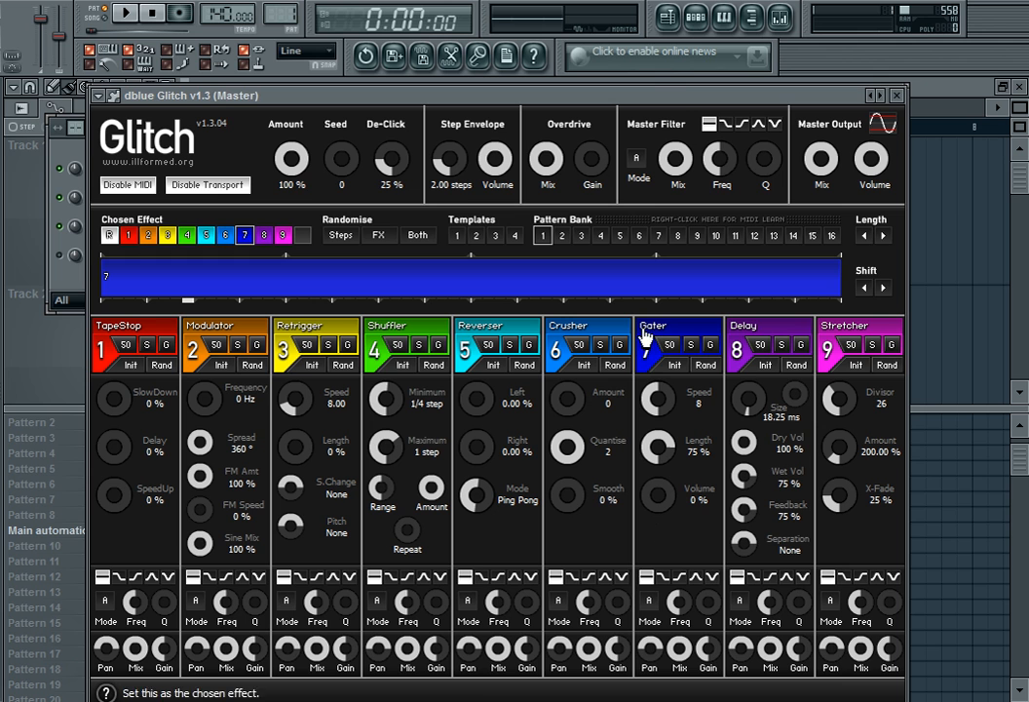
Step: Bypass the dblue Glitch effect on the master mixer track and audition the drum pattern without it
{"action": "left_click", "coordinate": [695, 18]}
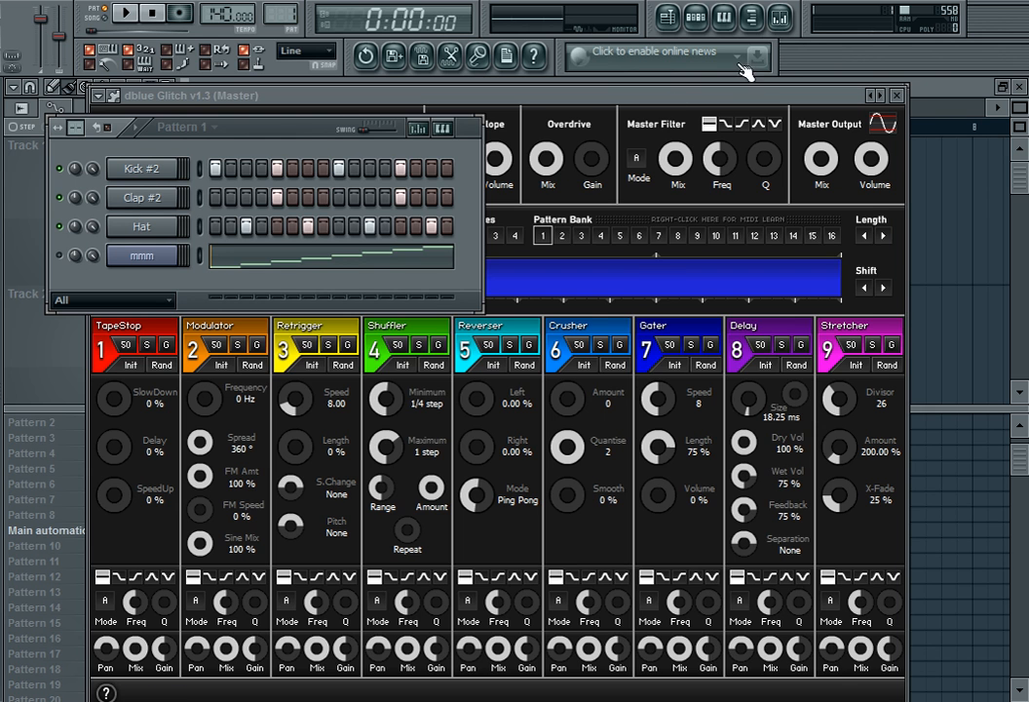
{"action": "left_click", "coordinate": [780, 18]}
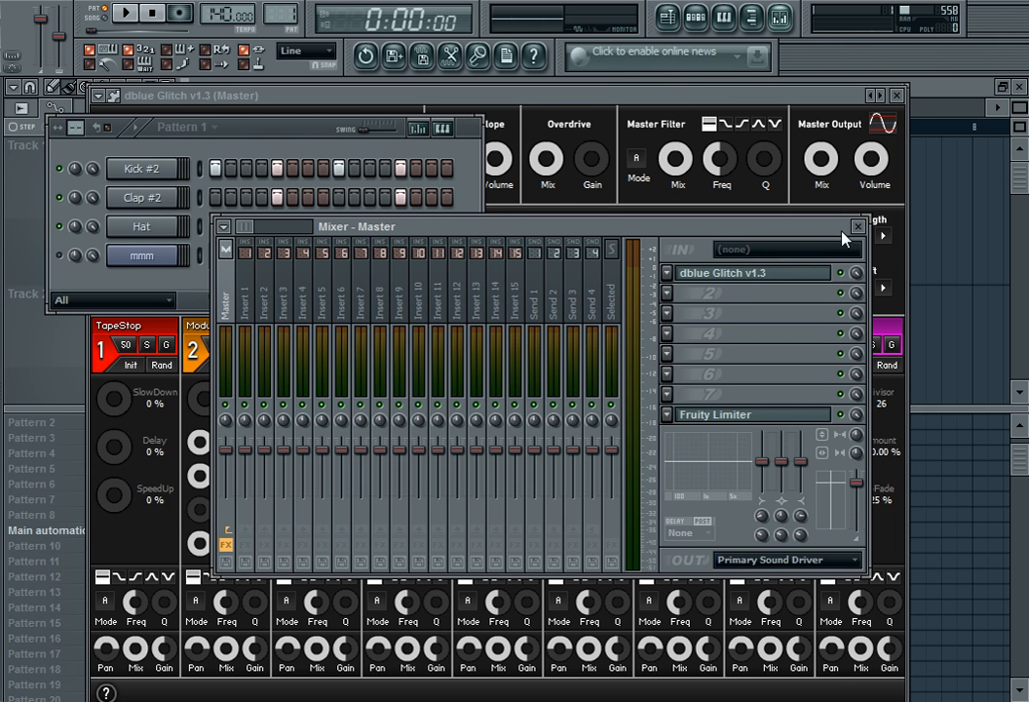
{"action": "left_click", "coordinate": [103, 22]}
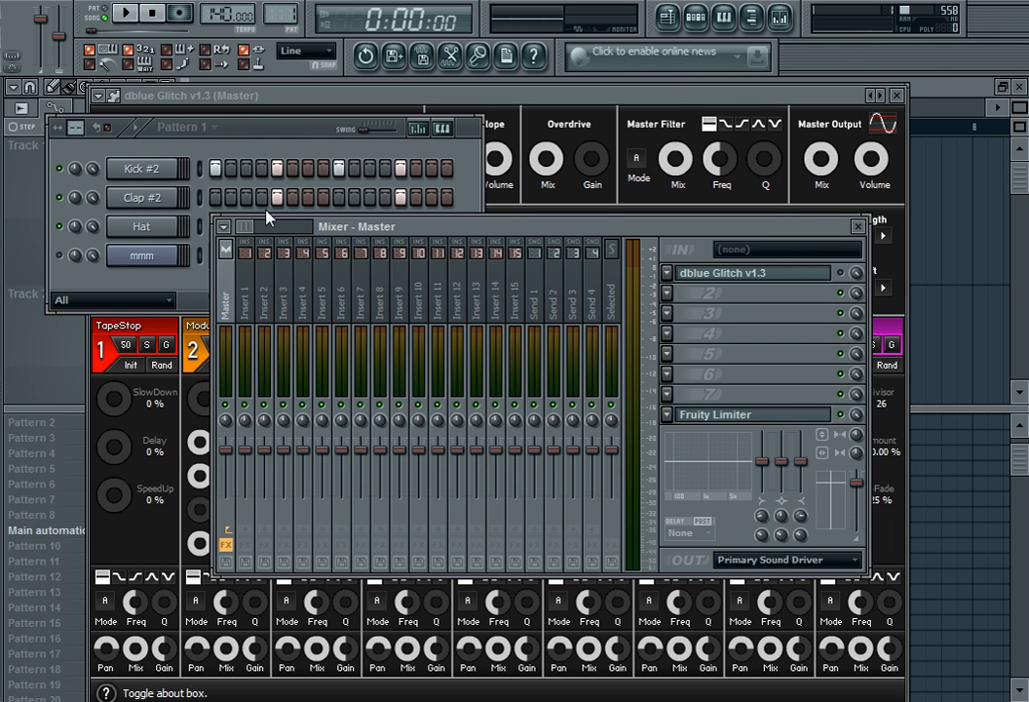
{"action": "left_click", "coordinate": [126, 13]}
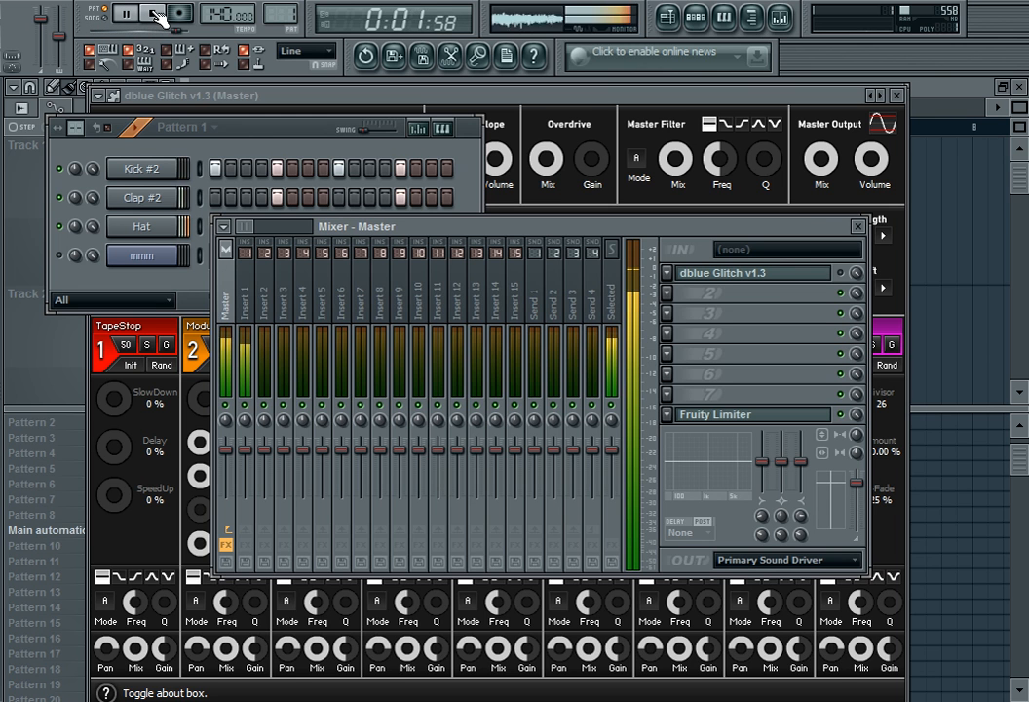
{"action": "left_click", "coordinate": [154, 13]}
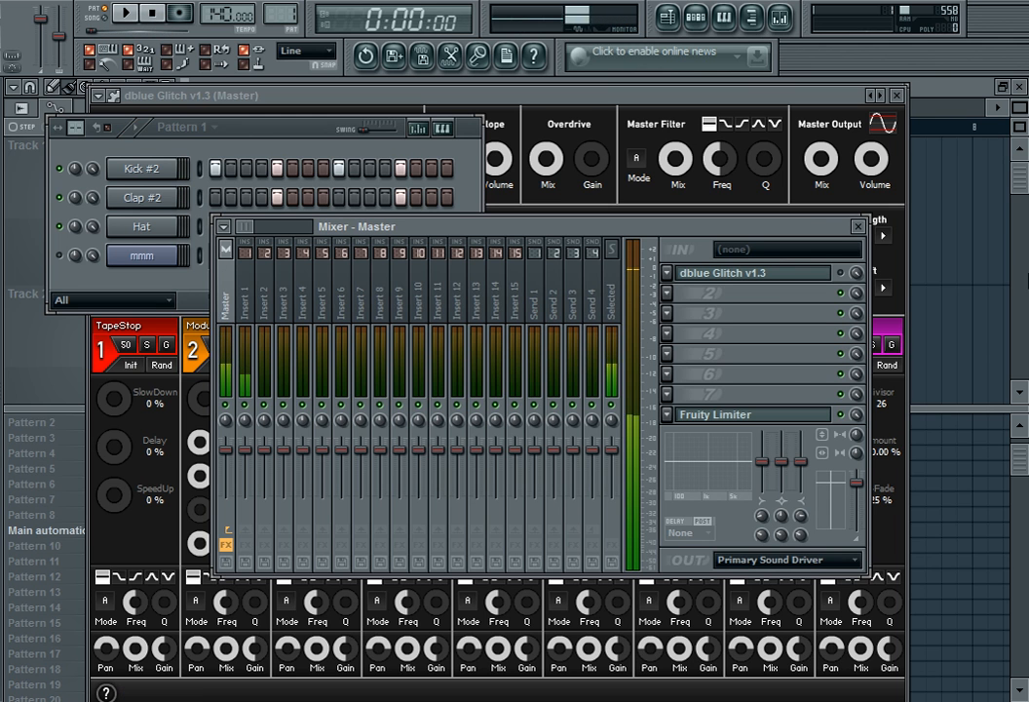
Step: Re-enable dblue Glitch on the master track and, during playback, set its Gater speed to 4 and length to 66 %
{"action": "left_click", "coordinate": [830, 280]}
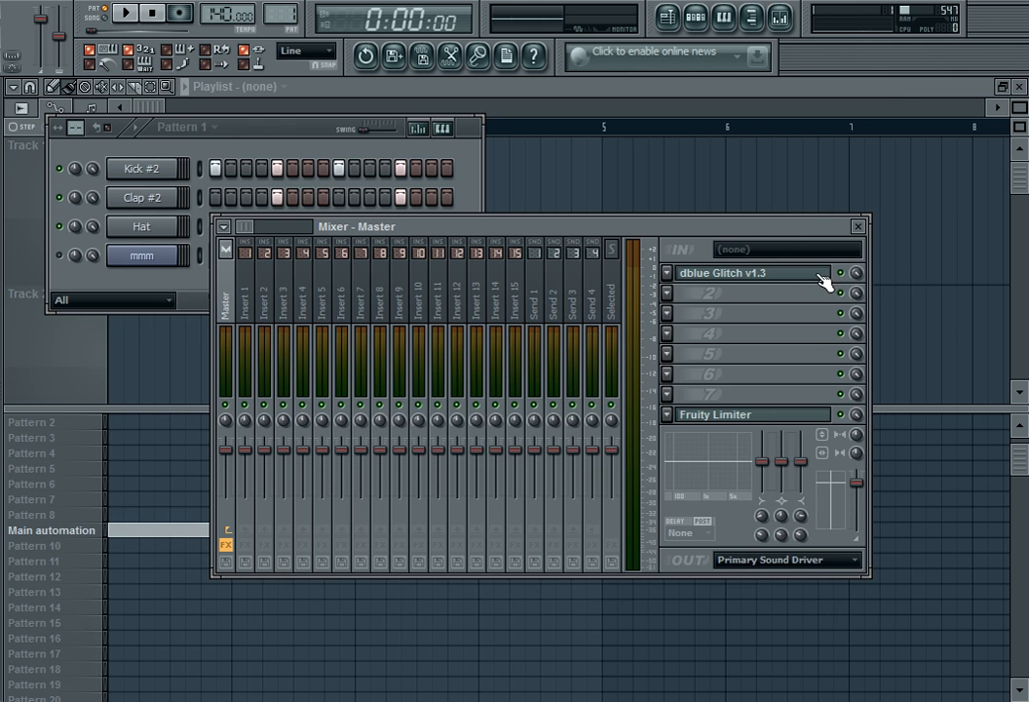
{"action": "left_click", "coordinate": [824, 278]}
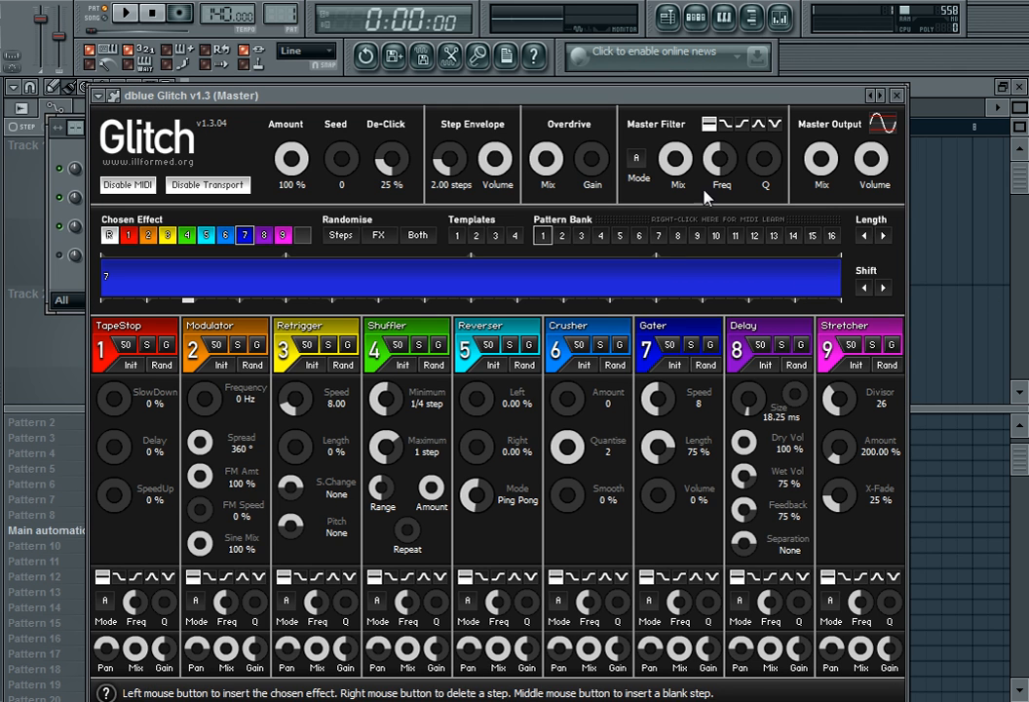
{"action": "left_click", "coordinate": [125, 13]}
{"action": "mouse_move", "coordinate": [658, 445]}
{"action": "left_mouse_down"}
{"action": "mouse_move", "coordinate": [658, 497]}
{"action": "mouse_move", "coordinate": [658, 440]}
{"action": "mouse_move", "coordinate": [658, 473]}
{"action": "mouse_move", "coordinate": [658, 452]}
{"action": "left_mouse_up"}
{"action": "left_click", "coordinate": [152, 12]}
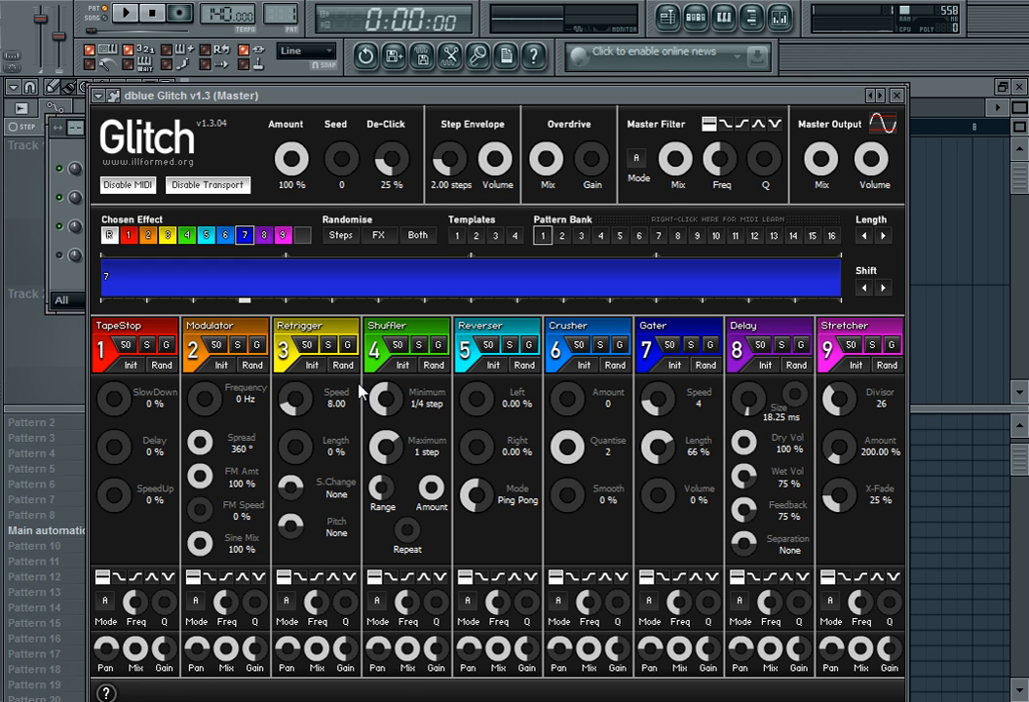
{"action": "left_click", "coordinate": [71, 160]}
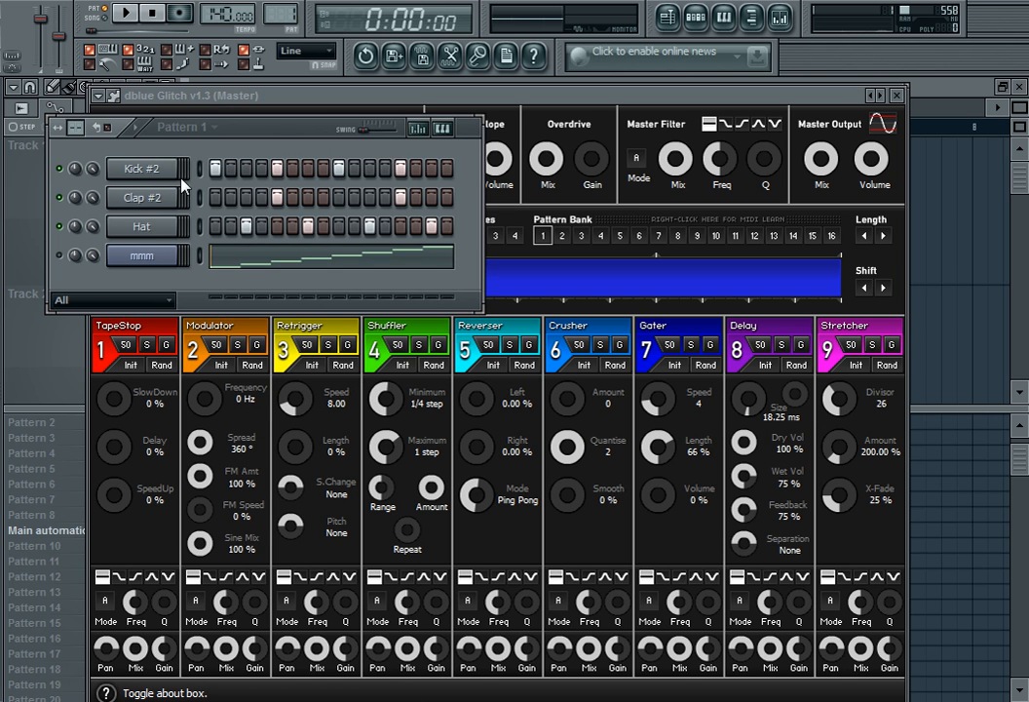
{"action": "left_click", "coordinate": [717, 97]}
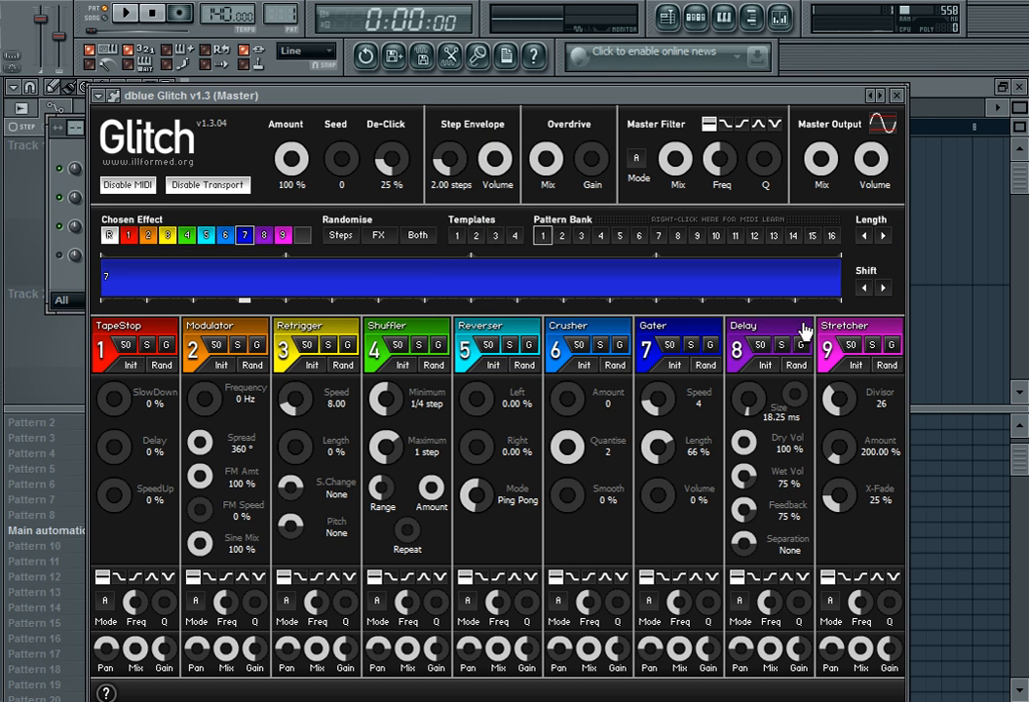
{"action": "left_click", "coordinate": [780, 16]}
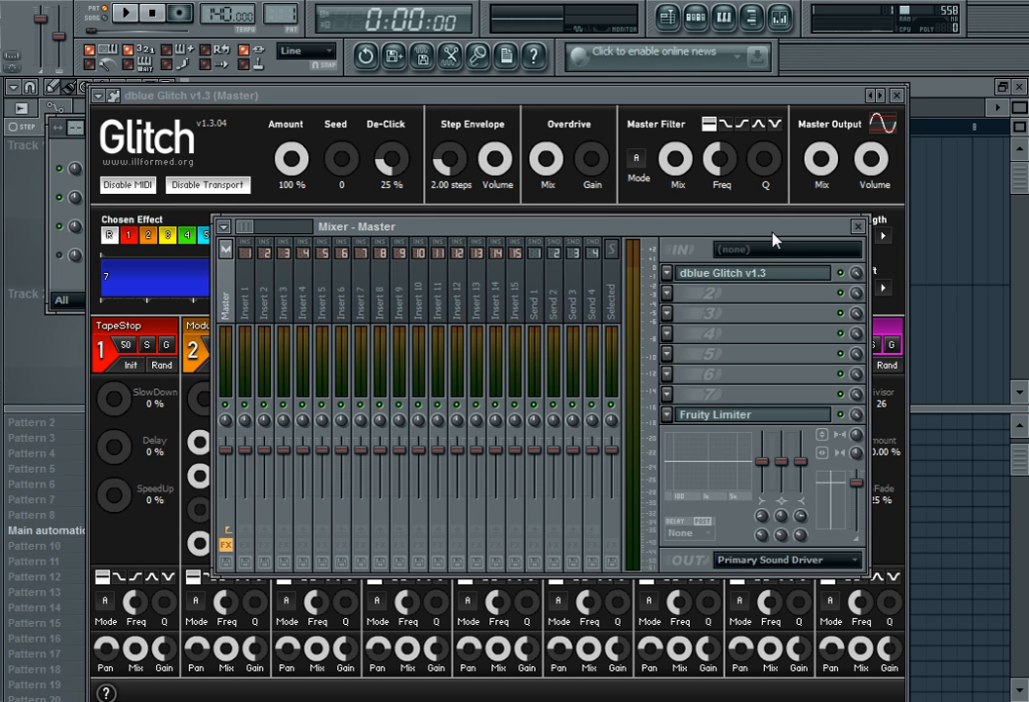
{"action": "left_click", "coordinate": [374, 109]}
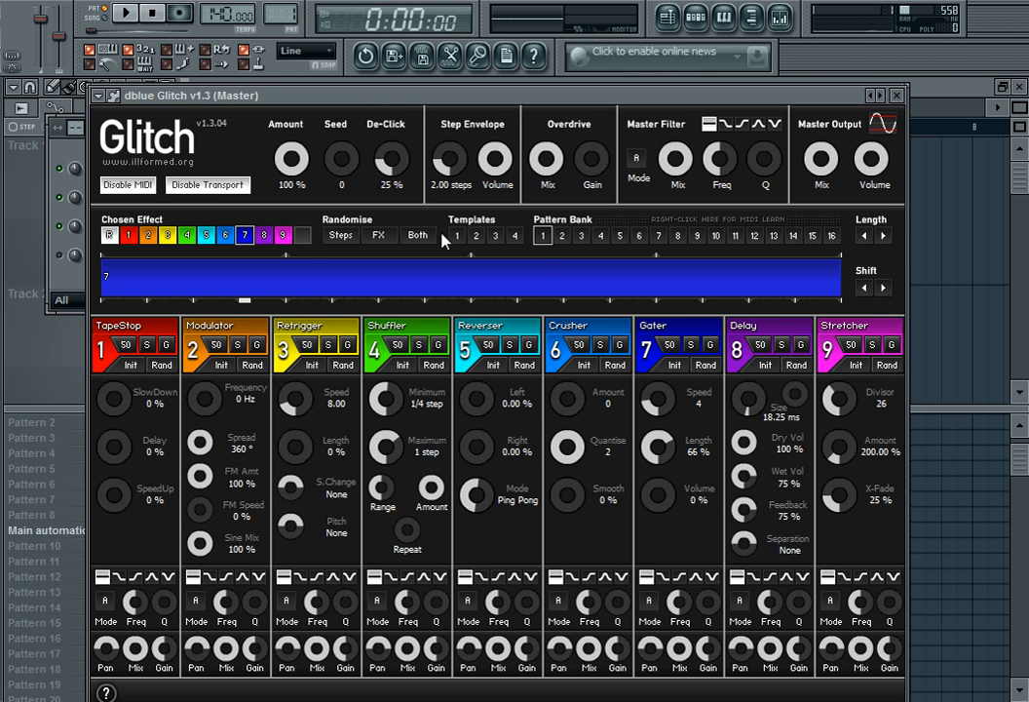
Step: Bypass the dblue Glitch effect in the first slot of the master mixer track
{"action": "left_click", "coordinate": [780, 16]}
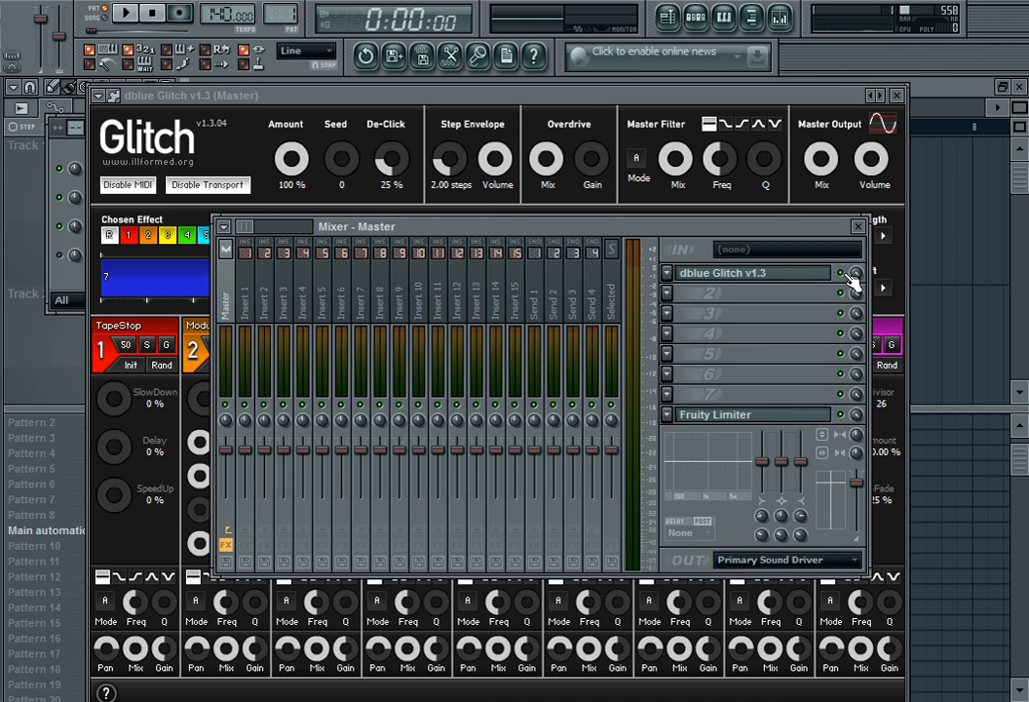
{"action": "left_click", "coordinate": [696, 18]}
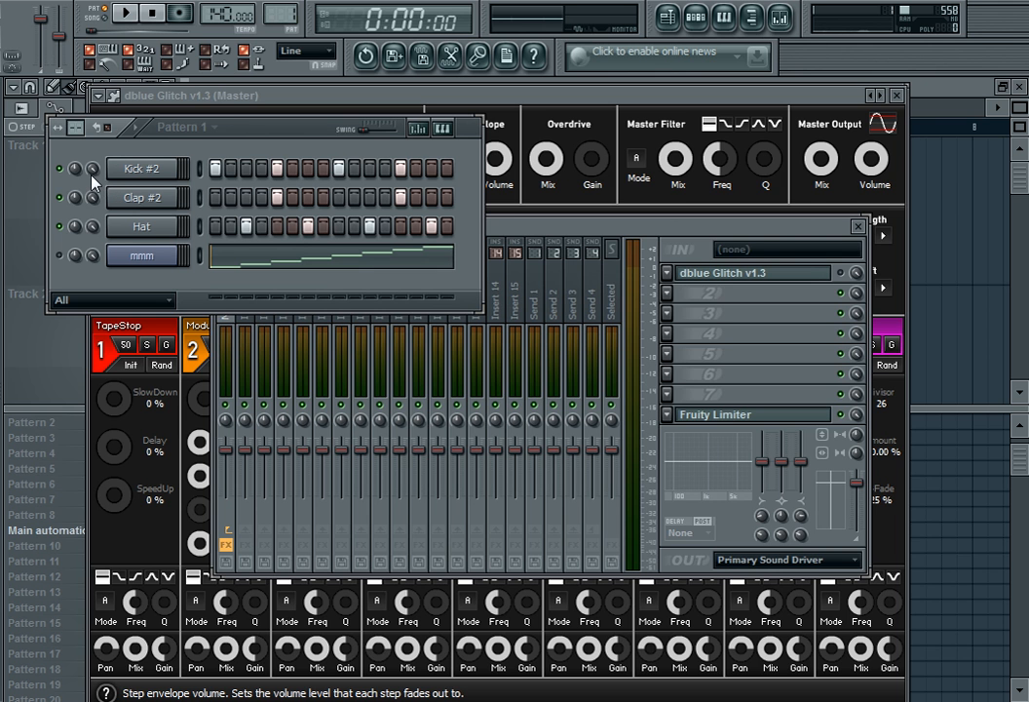
{"action": "left_click", "coordinate": [811, 278]}
{"action": "left_click", "coordinate": [811, 278]}
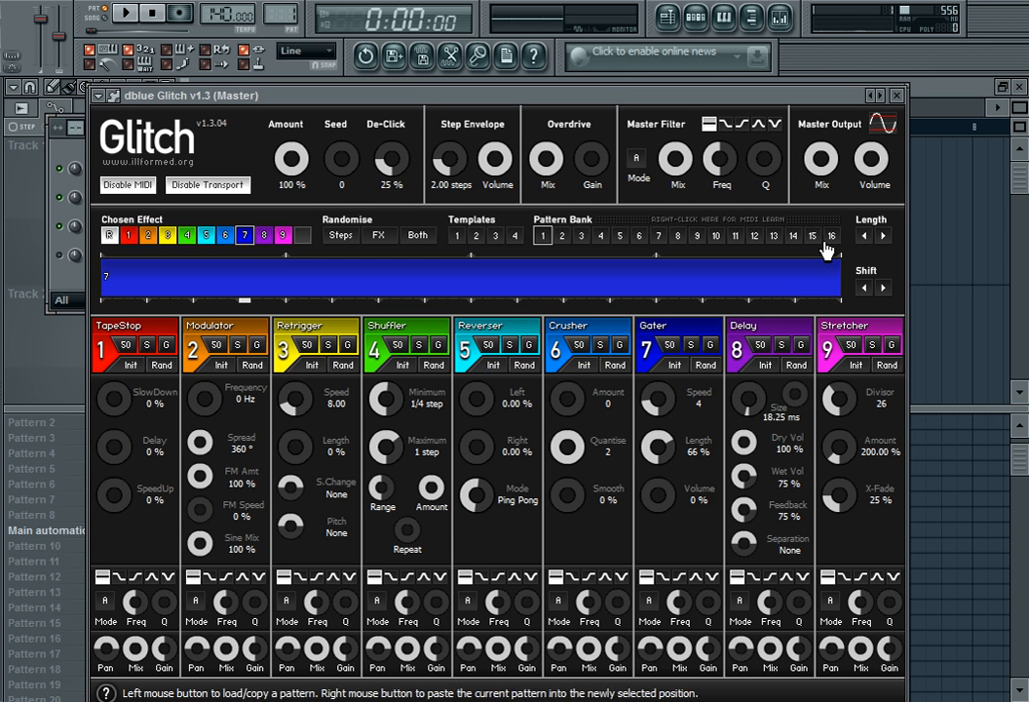
{"action": "left_click", "coordinate": [778, 20]}
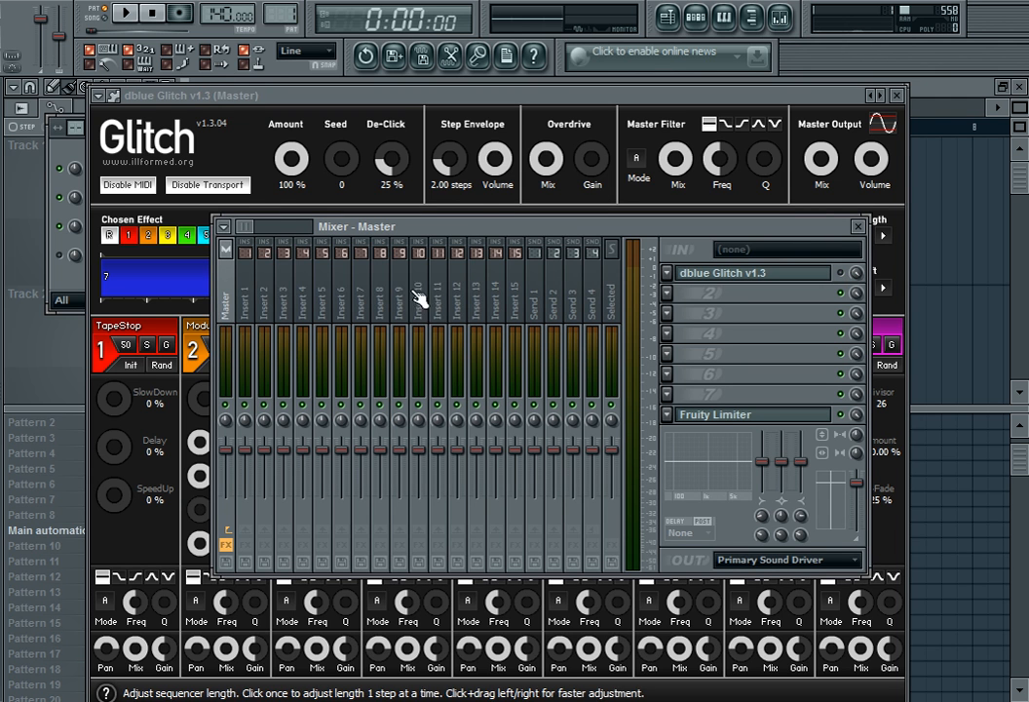
Step: Create an automation clip for the Kick #2 channel's volume
{"action": "left_click", "coordinate": [80, 148]}
{"action": "right_click", "coordinate": [96, 170]}
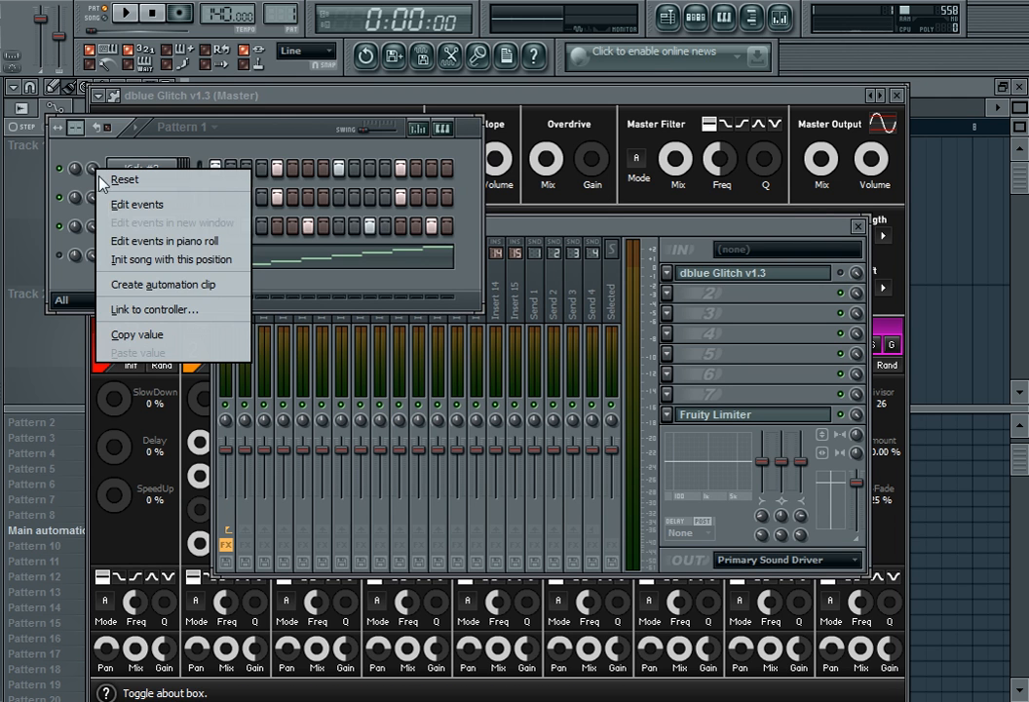
{"action": "left_click", "coordinate": [155, 280]}
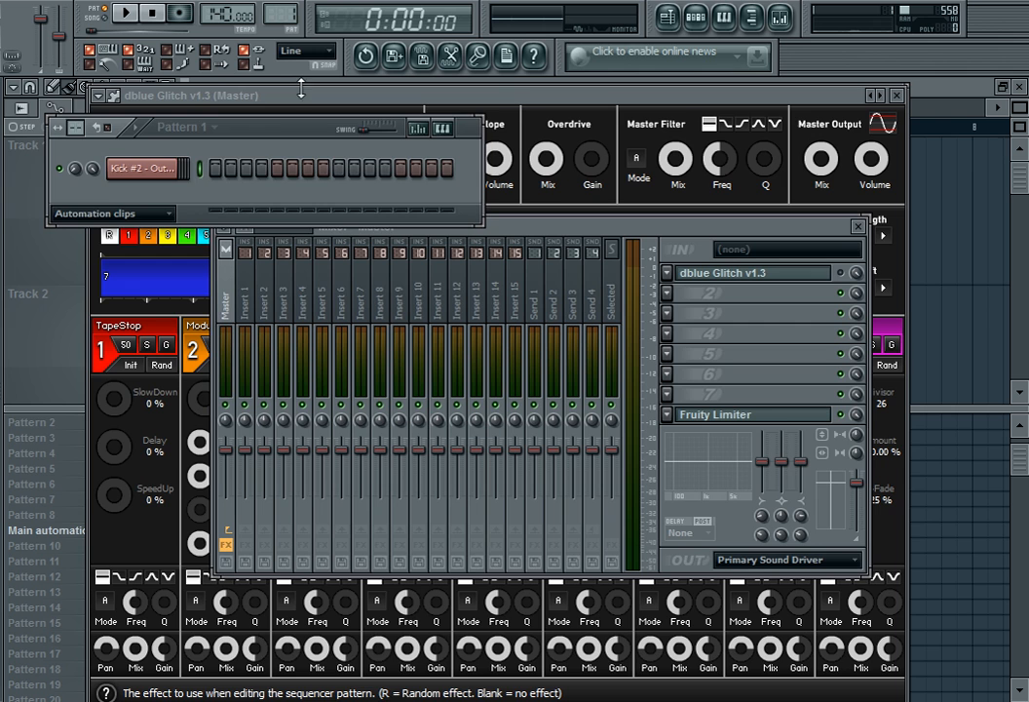
Step: Enable the LFO on the Kick #2 volume automation clip and raise the LFO level to maximum
{"action": "left_click", "coordinate": [696, 17]}
{"action": "left_click", "coordinate": [667, 16]}
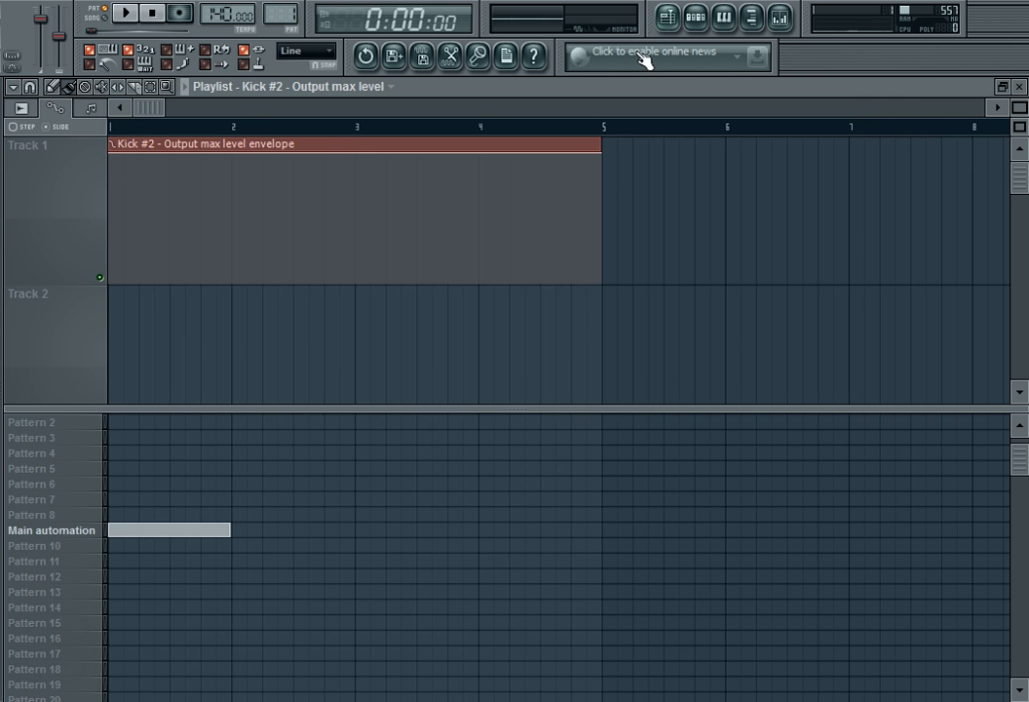
{"action": "left_click", "coordinate": [115, 147]}
{"action": "mouse_move", "coordinate": [144, 198]}
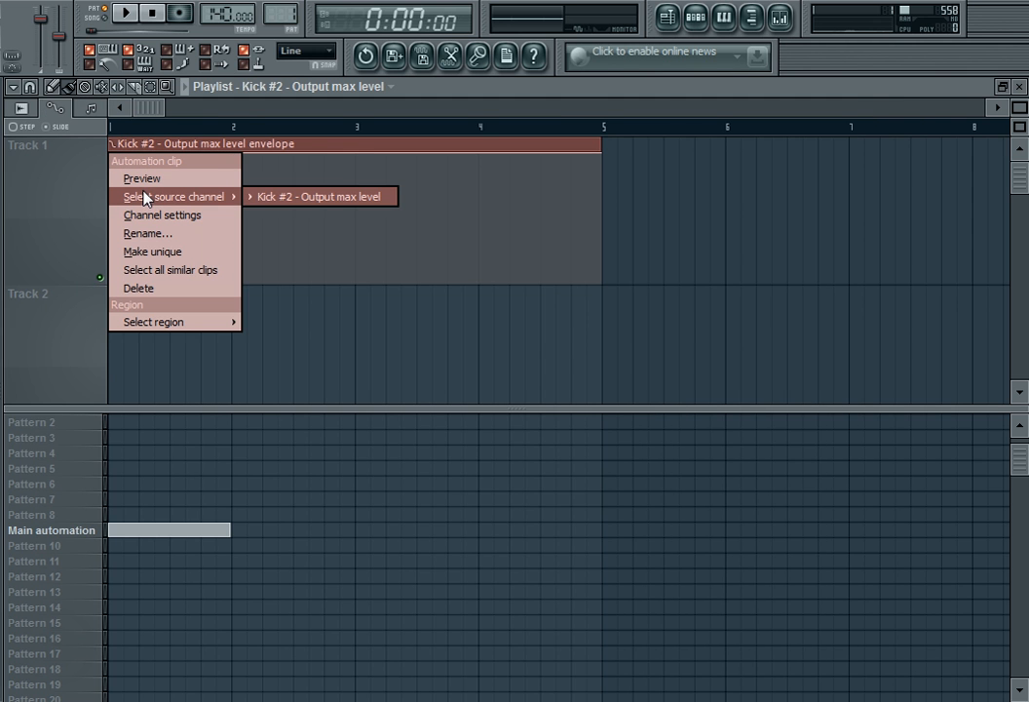
{"action": "left_click", "coordinate": [144, 215]}
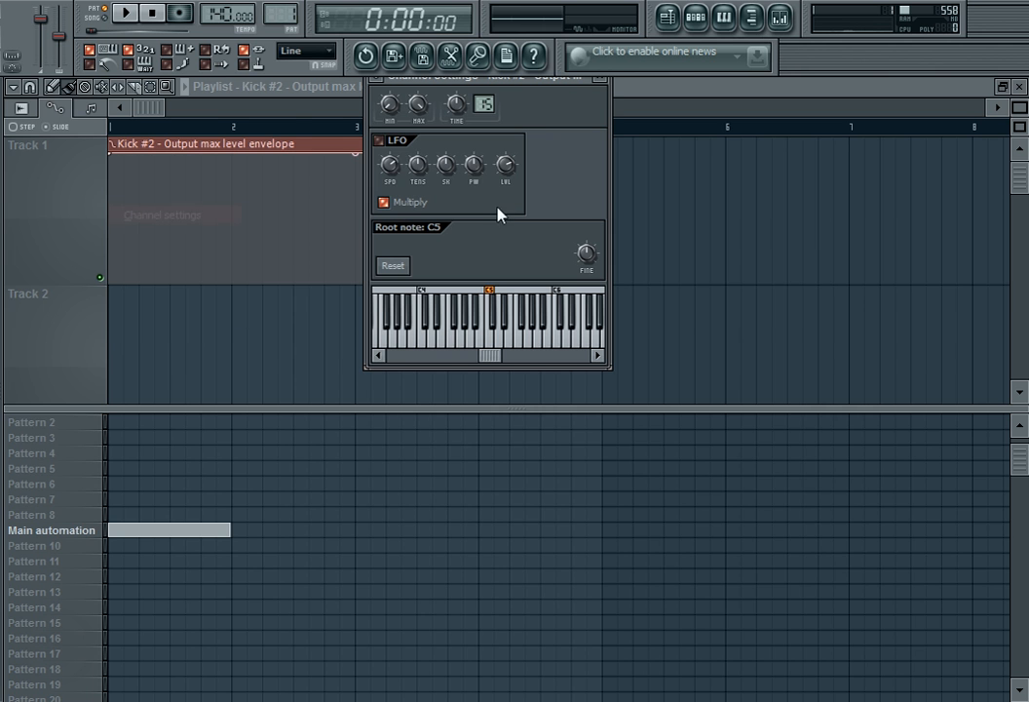
{"action": "mouse_move", "coordinate": [397, 166]}
{"action": "left_mouse_down"}
{"action": "mouse_move", "coordinate": [396, 158]}
{"action": "mouse_move", "coordinate": [396, 167]}
{"action": "left_mouse_up"}
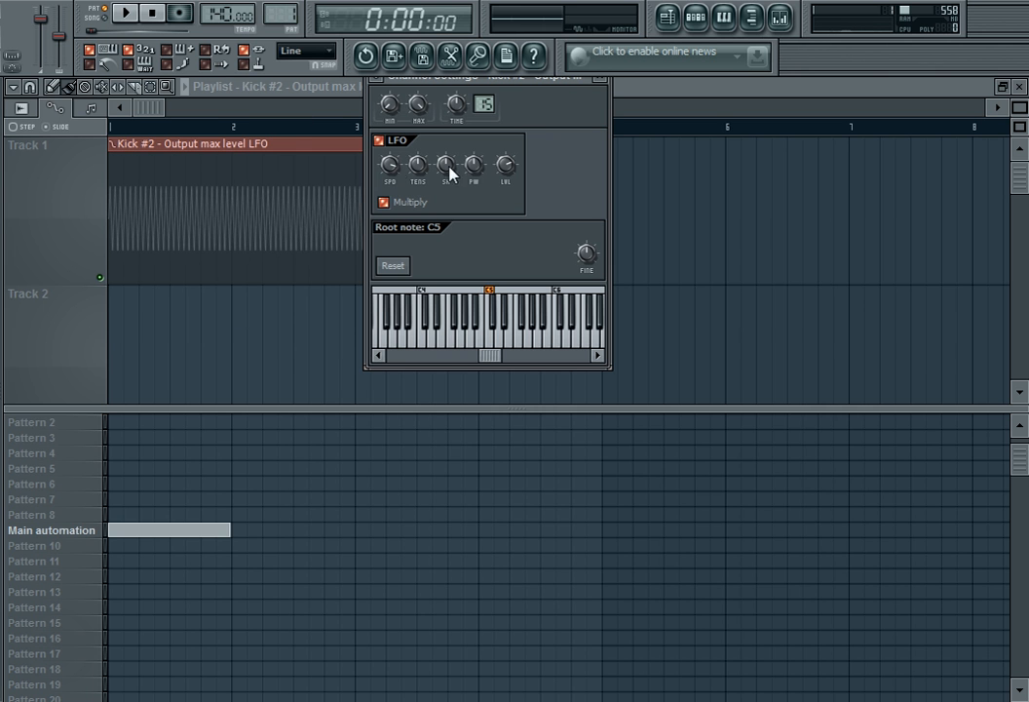
{"action": "left_click_drag", "start_coordinate": [505, 163], "coordinate": [503, 117]}
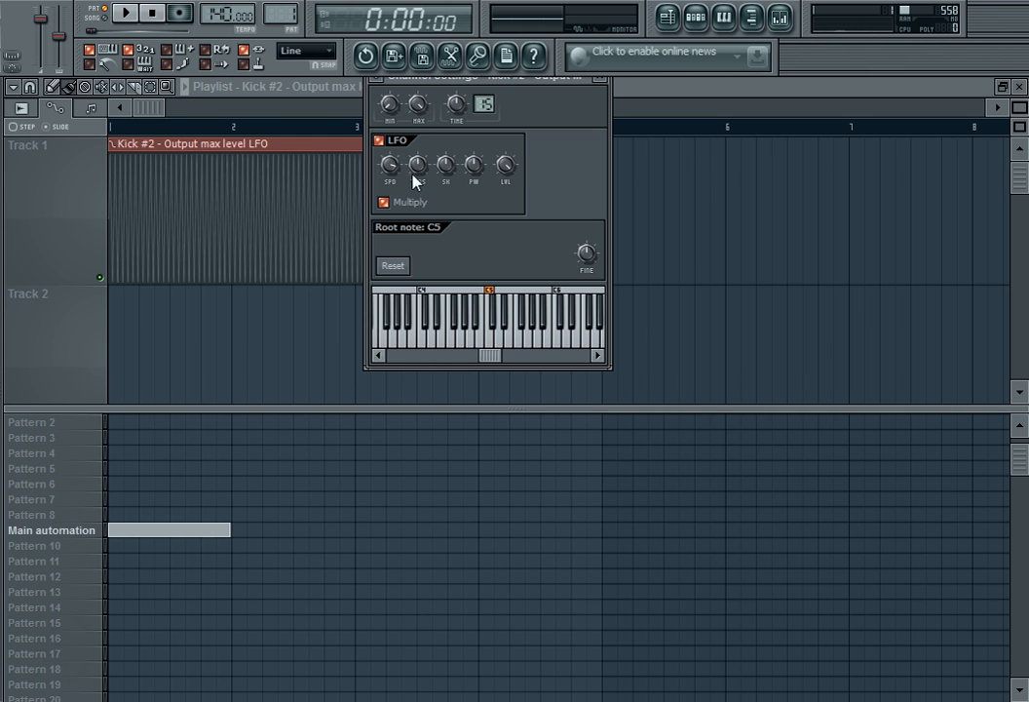
Step: Set the LFO tension to maximum for a square wave and adjust its speed to a fast rate
{"action": "left_click_drag", "start_coordinate": [395, 168], "coordinate": [388, 174]}
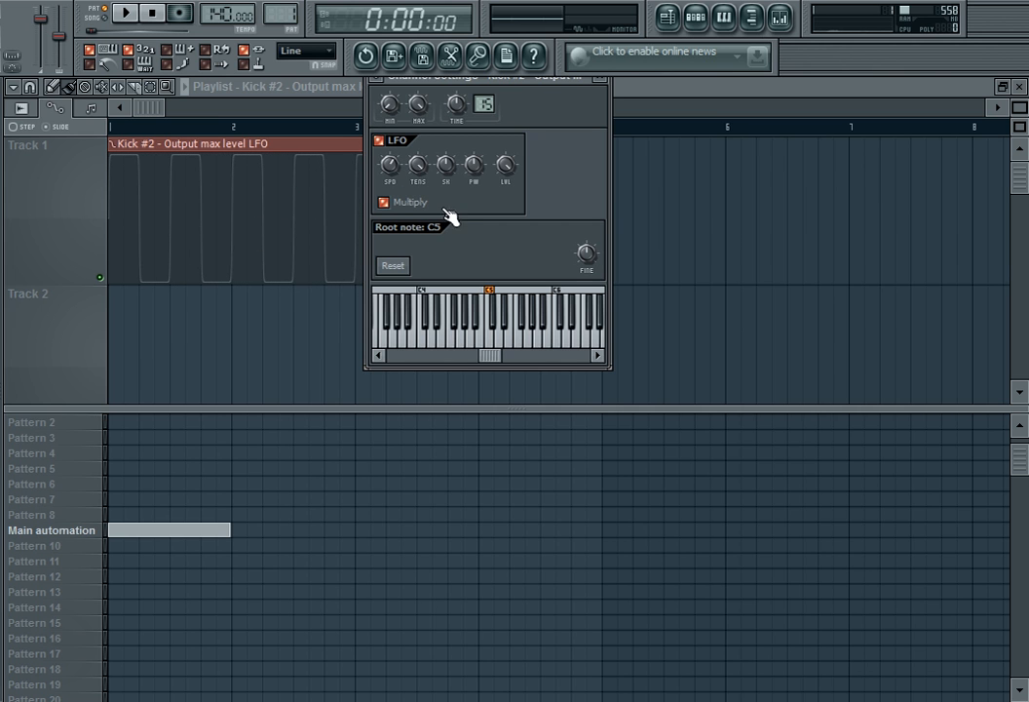
{"action": "right_click", "coordinate": [423, 170]}
{"action": "left_click", "coordinate": [443, 182]}
{"action": "left_click_drag", "start_coordinate": [422, 168], "coordinate": [422, 118]}
{"action": "right_click", "coordinate": [423, 169]}
{"action": "left_click", "coordinate": [432, 176]}
{"action": "left_click_drag", "start_coordinate": [392, 172], "coordinate": [393, 122]}
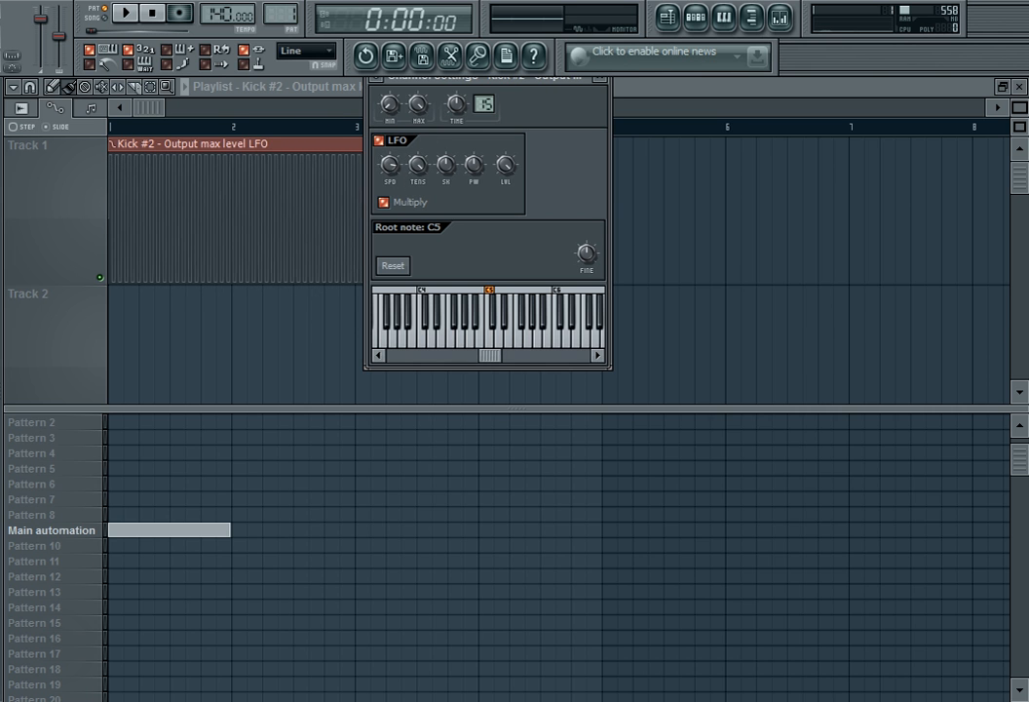
Step: Display all channels and link the Clap #2 volume to the internal controller Kick #2 - Output max level
{"action": "left_click", "coordinate": [694, 19]}
{"action": "left_click", "coordinate": [694, 22]}
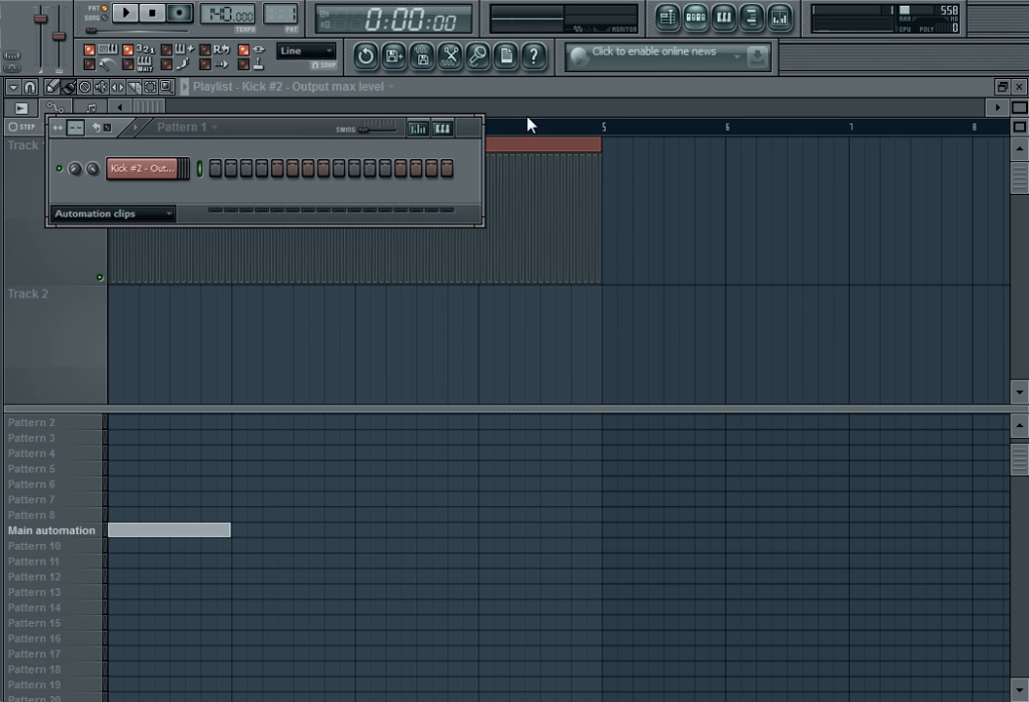
{"action": "left_click", "coordinate": [169, 222]}
{"action": "left_click", "coordinate": [168, 231]}
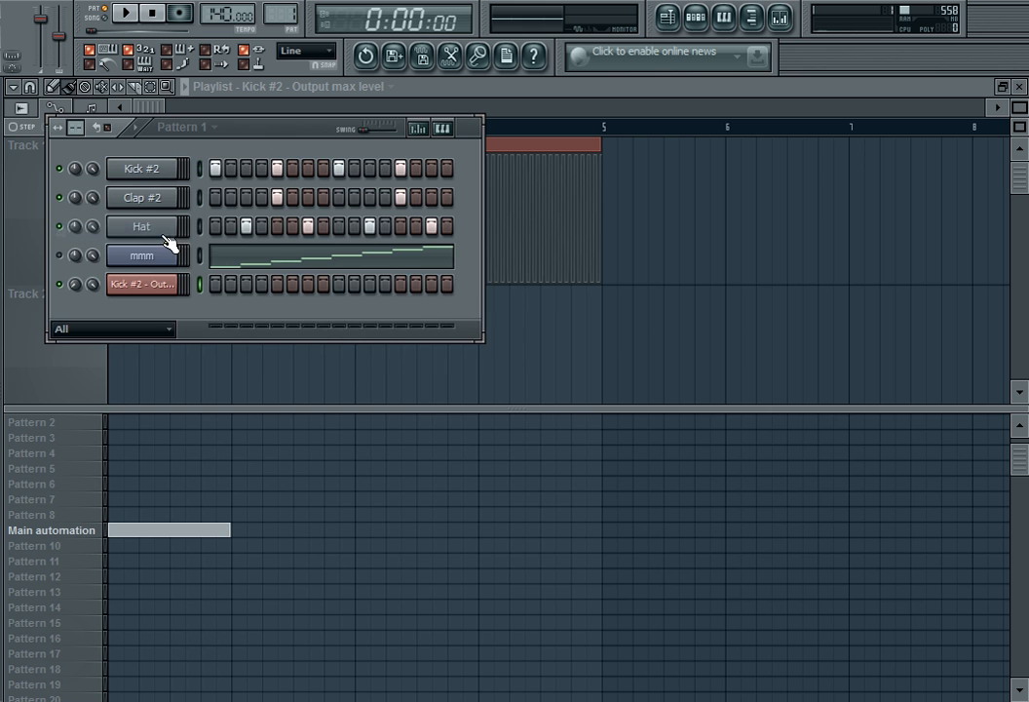
{"action": "right_click", "coordinate": [92, 198]}
{"action": "left_click", "coordinate": [132, 338]}
{"action": "left_click", "coordinate": [337, 372]}
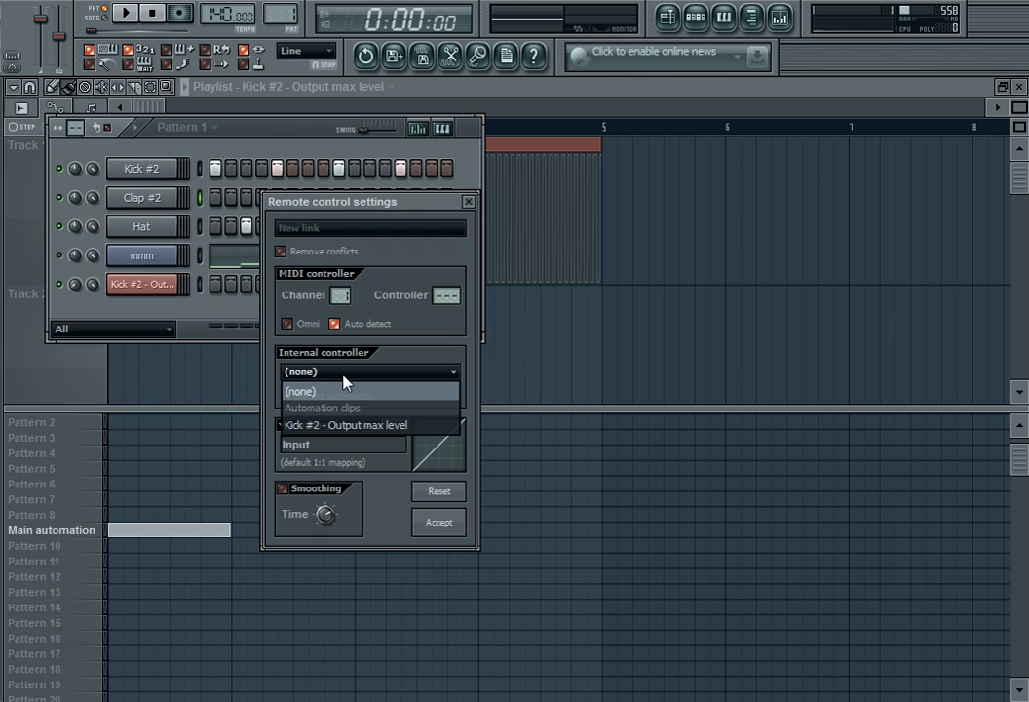
{"action": "left_click", "coordinate": [360, 425]}
{"action": "left_click", "coordinate": [451, 518]}
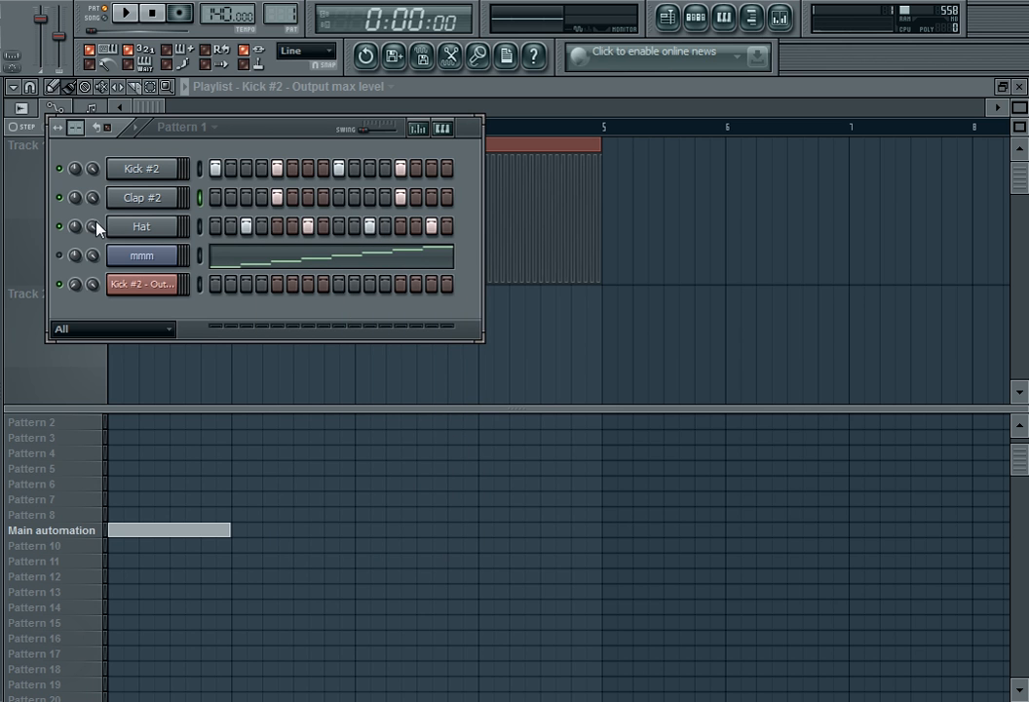
Step: Link the Hat channel's volume to the internal controller Kick #2 - Output max level
{"action": "right_click", "coordinate": [95, 226]}
{"action": "left_click", "coordinate": [156, 361]}
{"action": "left_click", "coordinate": [326, 371]}
{"action": "left_click", "coordinate": [361, 425]}
{"action": "left_click", "coordinate": [439, 521]}
Step: Switch to song mode with the mixer shown and audition the automated volume gating on the drums
{"action": "left_click", "coordinate": [786, 25]}
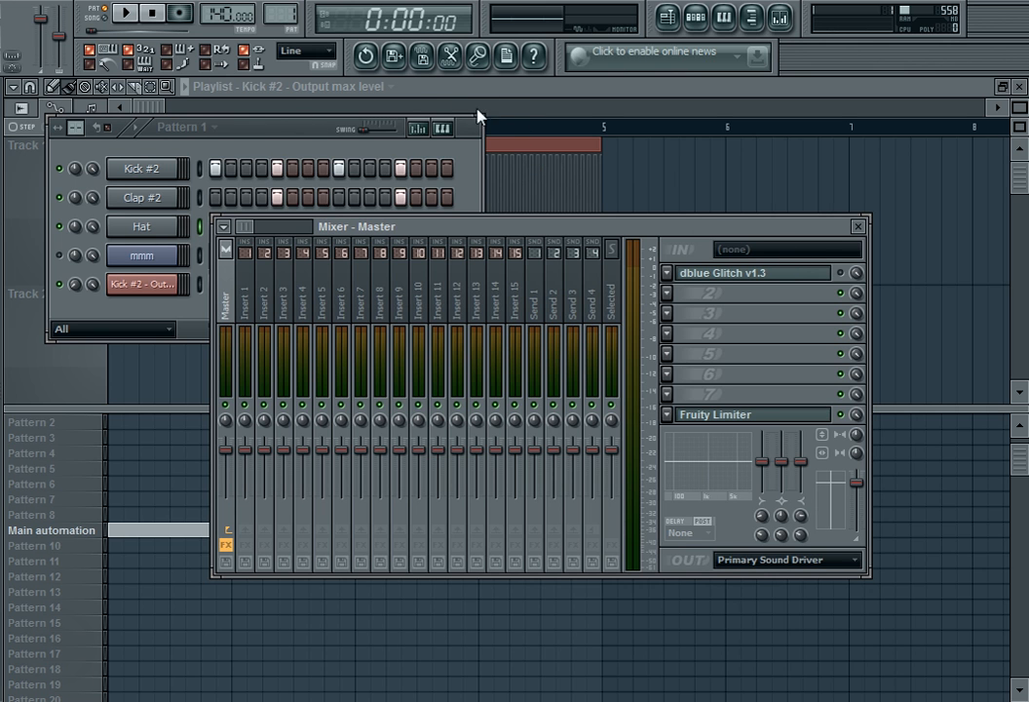
{"action": "left_click", "coordinate": [106, 18]}
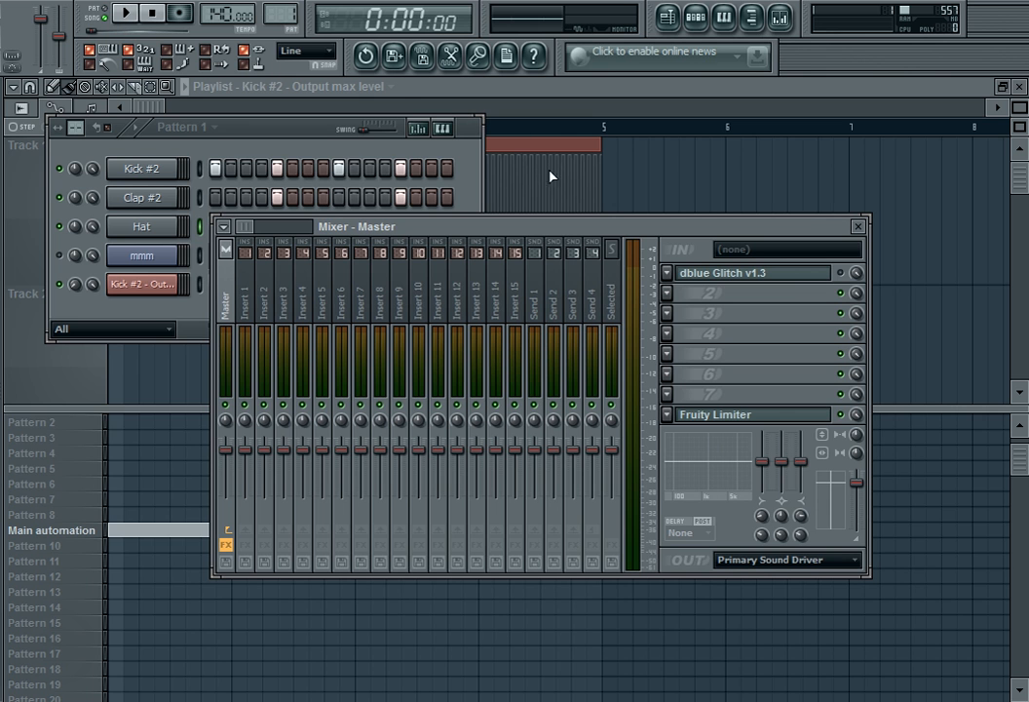
{"action": "left_click", "coordinate": [125, 13]}
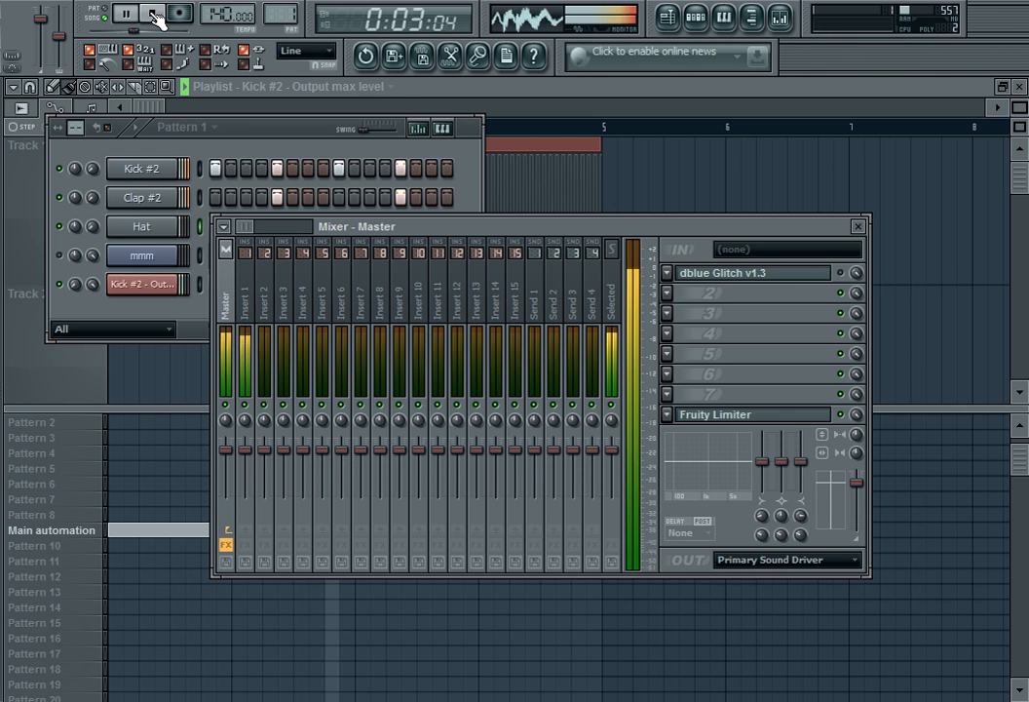
{"action": "left_click", "coordinate": [154, 13]}
Step: During playback, reset the automation clip's LFO tension to its default and lower the LFO speed
{"action": "left_click", "coordinate": [154, 291]}
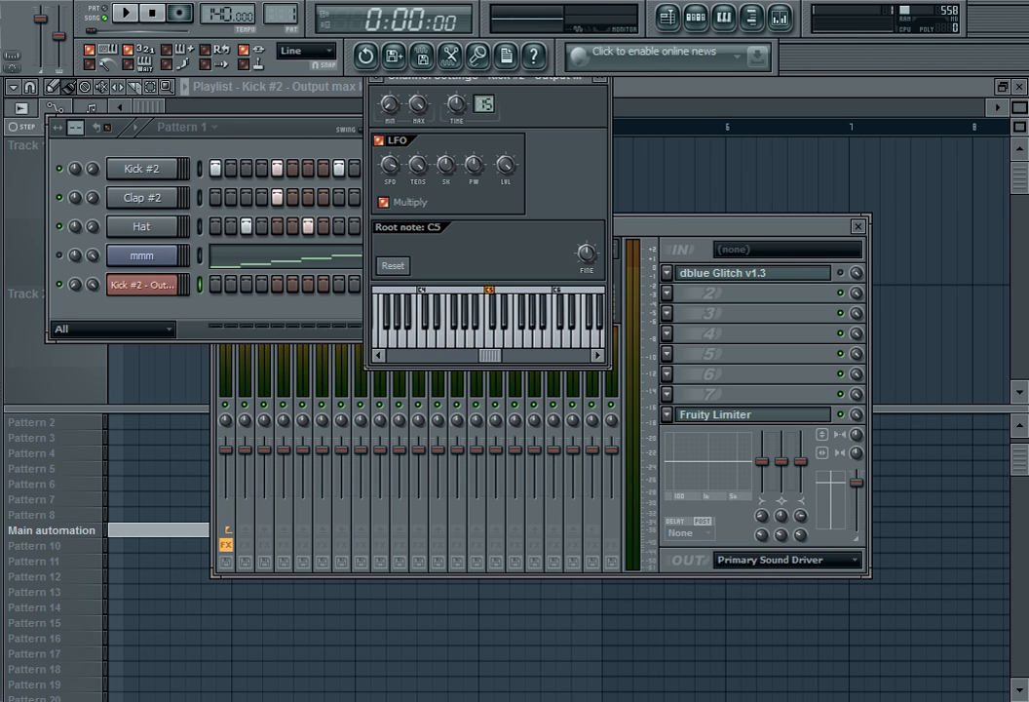
{"action": "left_click", "coordinate": [127, 13]}
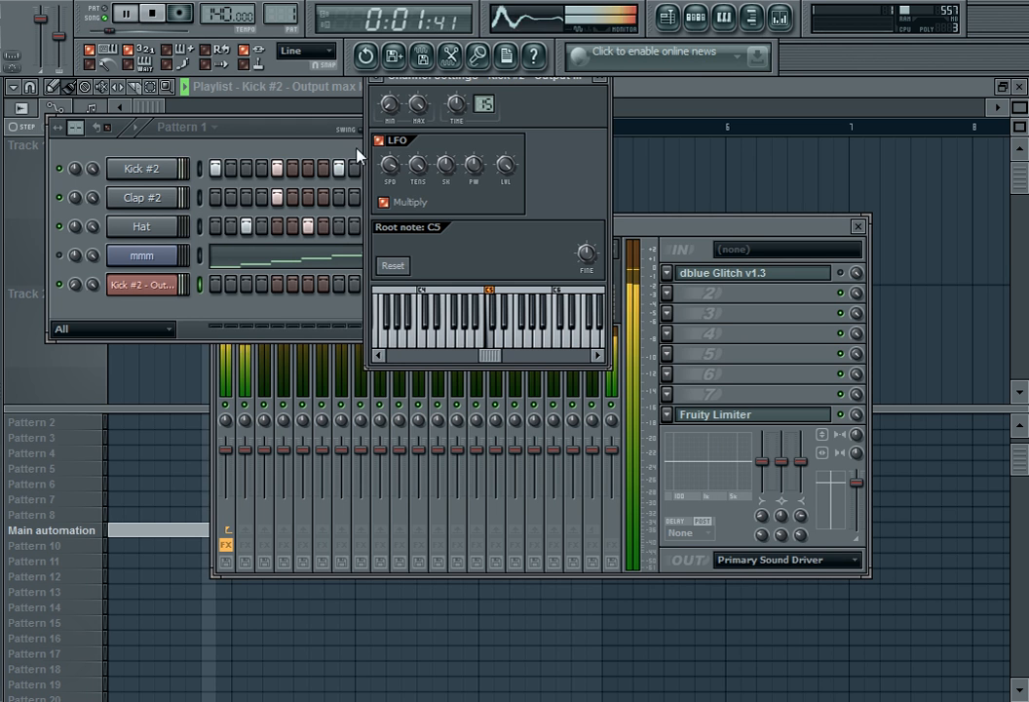
{"action": "right_click", "coordinate": [429, 166]}
{"action": "left_click", "coordinate": [442, 179]}
{"action": "left_click_drag", "start_coordinate": [391, 166], "coordinate": [391, 175]}
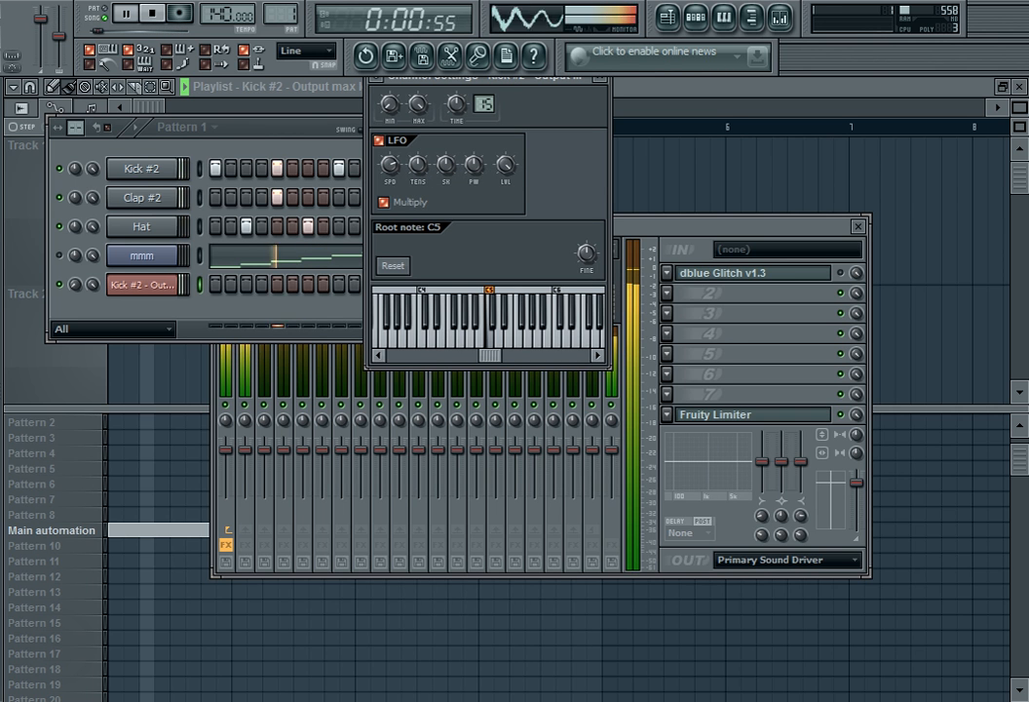
Step: Stop playback and review the Gater settings of dblue Glitch v1.3 on the Master mixer track
{"action": "left_click", "coordinate": [152, 13]}
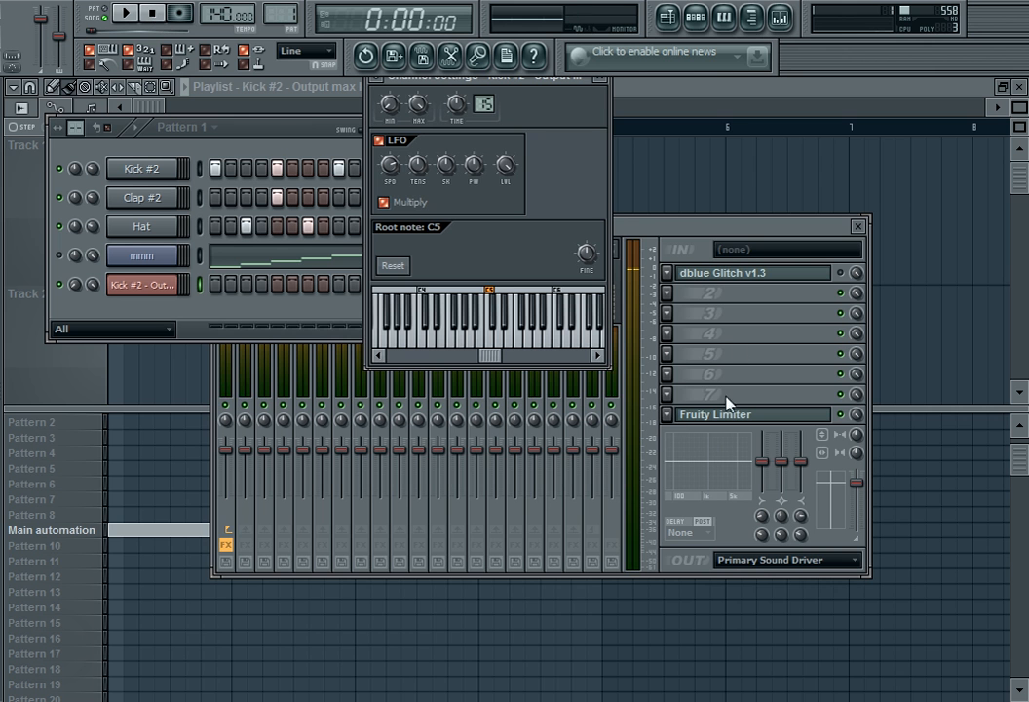
{"action": "left_click", "coordinate": [602, 79]}
{"action": "left_click", "coordinate": [805, 272]}
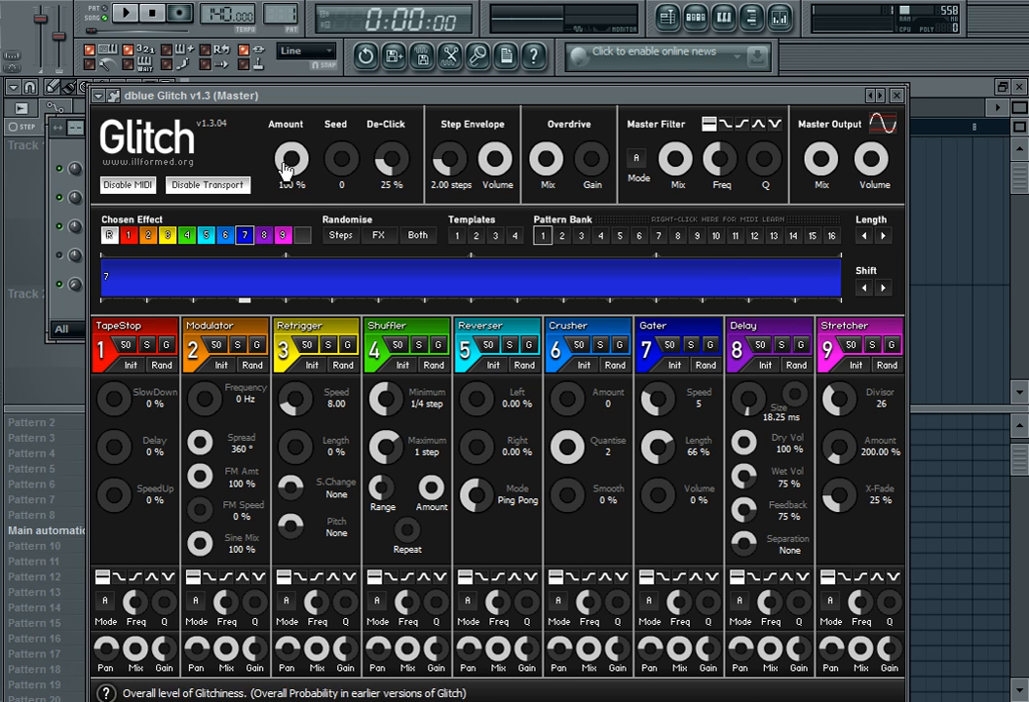
{"action": "left_click", "coordinate": [966, 89]}
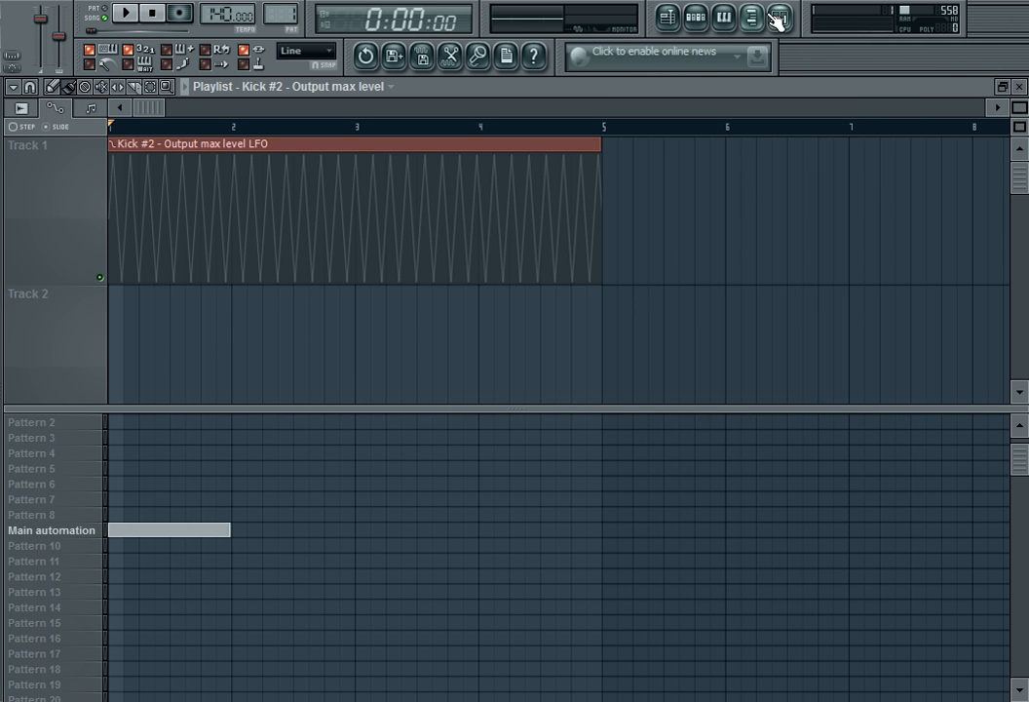
Step: Create an automation clip for the LFO speed of the Kick #2 - Output max level clip
{"action": "left_click", "coordinate": [112, 144]}
{"action": "left_click", "coordinate": [172, 215]}
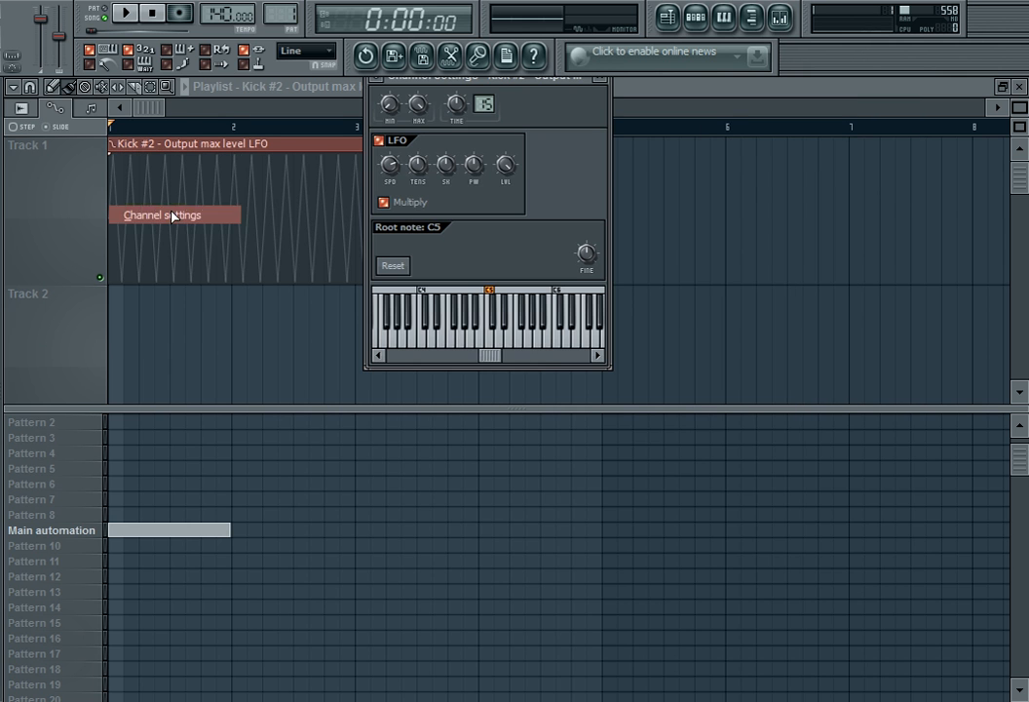
{"action": "right_click", "coordinate": [396, 169]}
{"action": "left_click", "coordinate": [444, 284]}
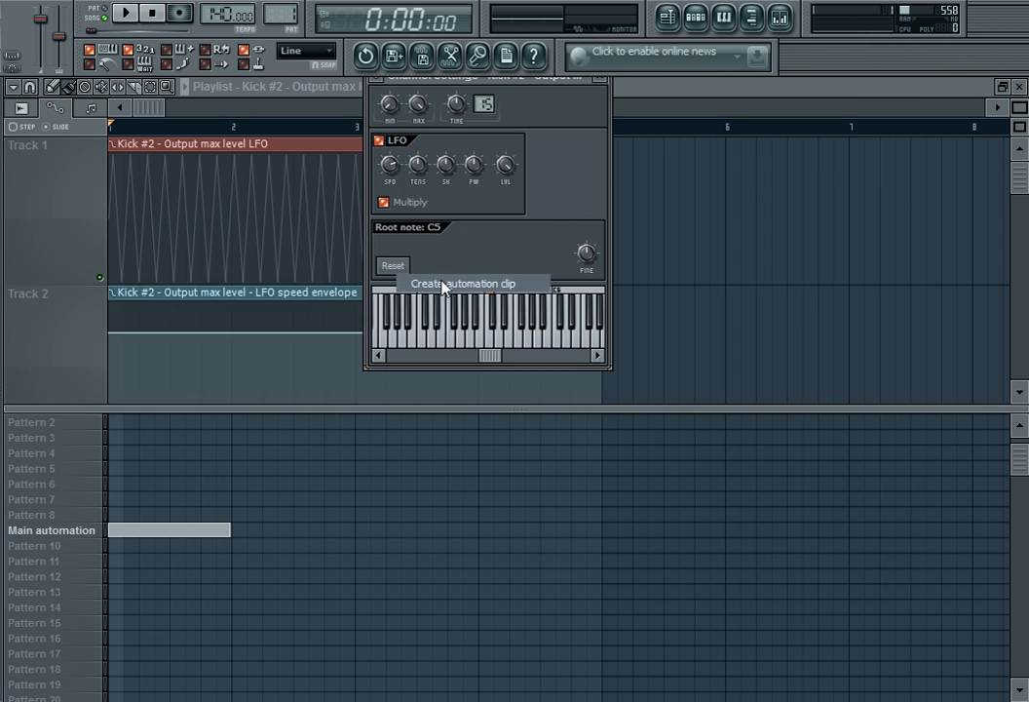
Step: Shape the LFO speed envelope up to bar 3.5, with minimum dips near bars 1.5 and 2.75 and a peak at bar 2.5
{"action": "left_click_drag", "start_coordinate": [1020, 171], "coordinate": [1022, 178]}
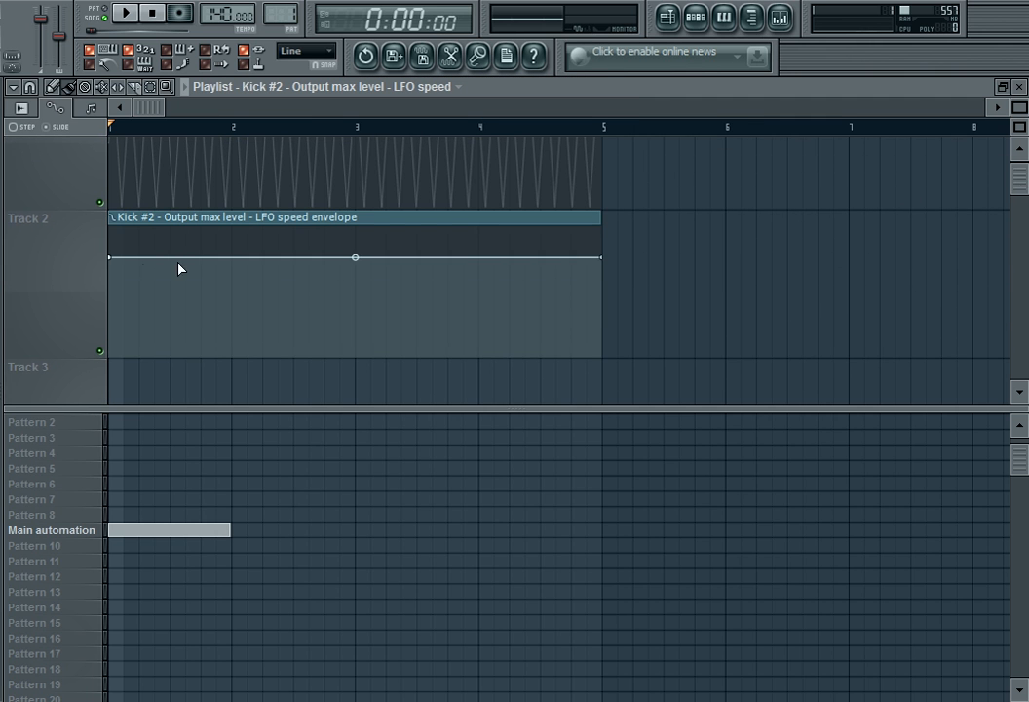
{"action": "left_click_drag", "start_coordinate": [222, 285], "coordinate": [180, 399]}
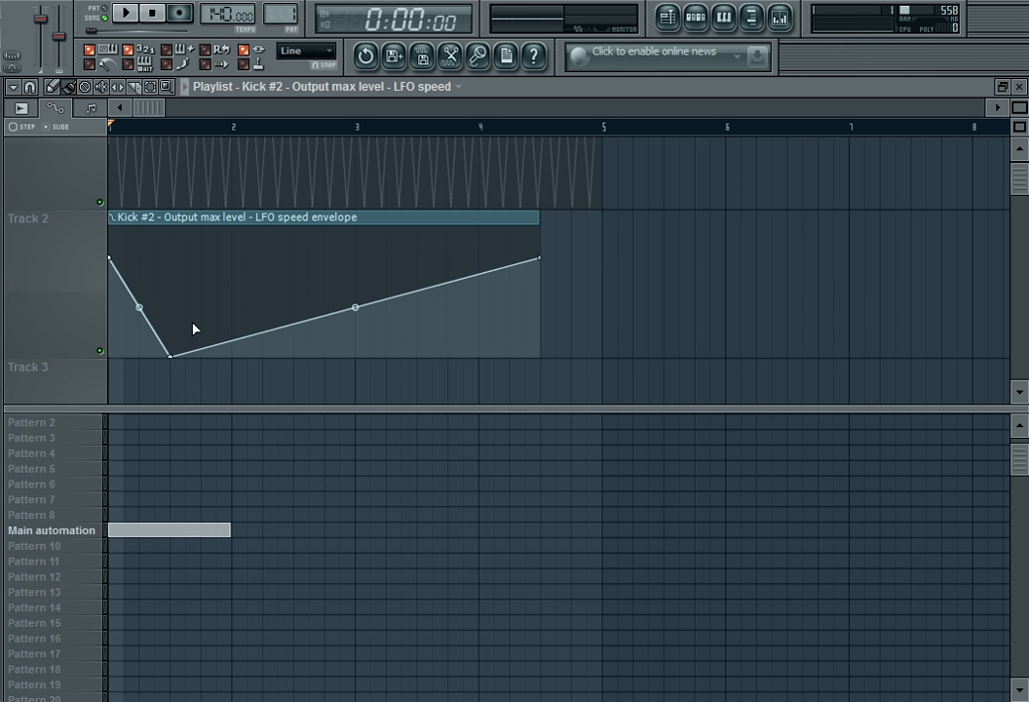
{"action": "left_click_drag", "start_coordinate": [238, 301], "coordinate": [329, 391]}
{"action": "left_click_drag", "start_coordinate": [306, 289], "coordinate": [343, 326]}
{"action": "right_click", "coordinate": [358, 296]}
{"action": "right_click", "coordinate": [419, 297]}
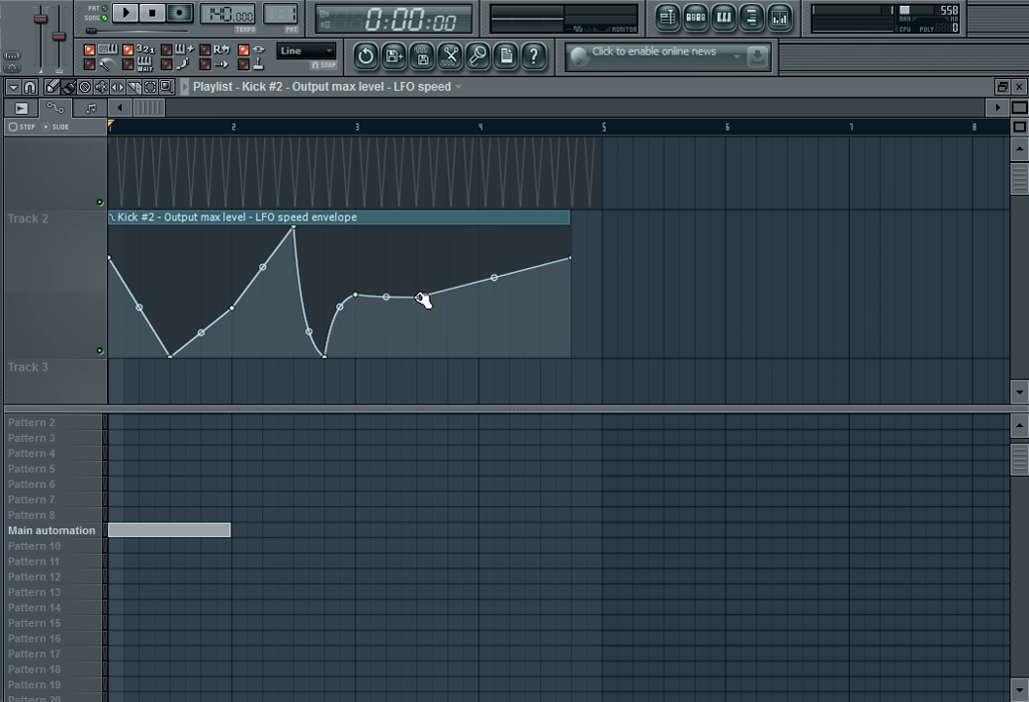
Step: Add alternating low and high points to the LFO speed envelope from bar 3.5 onward and extend its end to bar 5
{"action": "right_click", "coordinate": [425, 321]}
{"action": "right_click", "coordinate": [461, 339]}
{"action": "right_click", "coordinate": [478, 301]}
{"action": "right_click", "coordinate": [509, 333]}
{"action": "right_click", "coordinate": [525, 288]}
{"action": "left_click_drag", "start_coordinate": [572, 258], "coordinate": [603, 275]}
{"action": "right_click", "coordinate": [557, 317]}
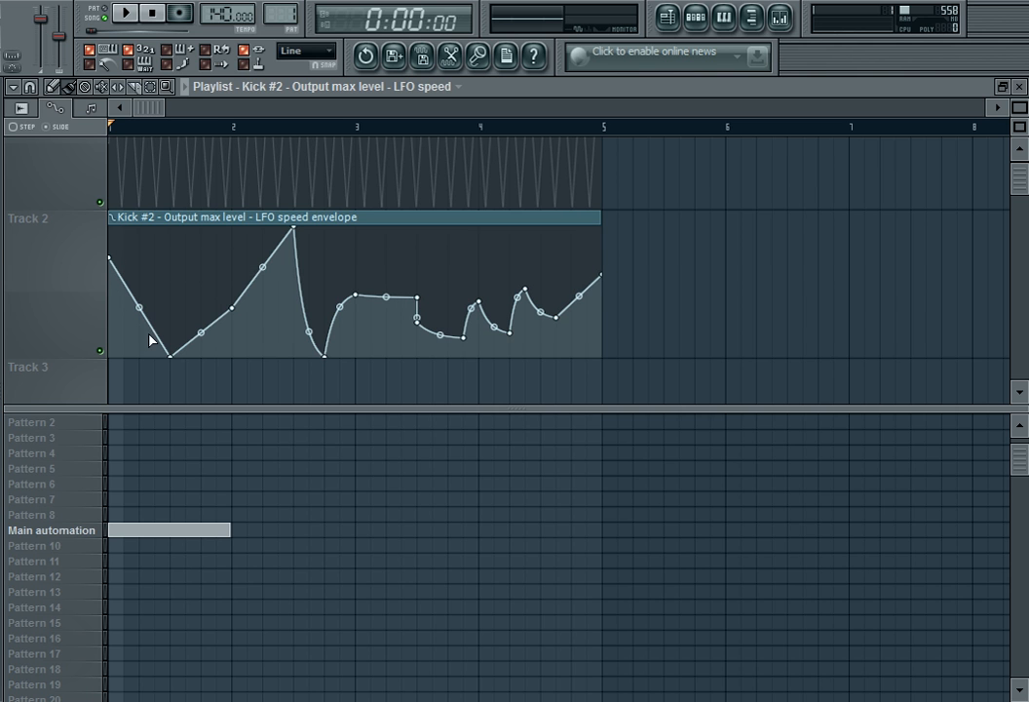
Step: Curve the opening drop of the LFO speed envelope and add a spike before bar 1.5 and a dip near bar 2.25
{"action": "left_click_drag", "start_coordinate": [140, 307], "coordinate": [167, 296]}
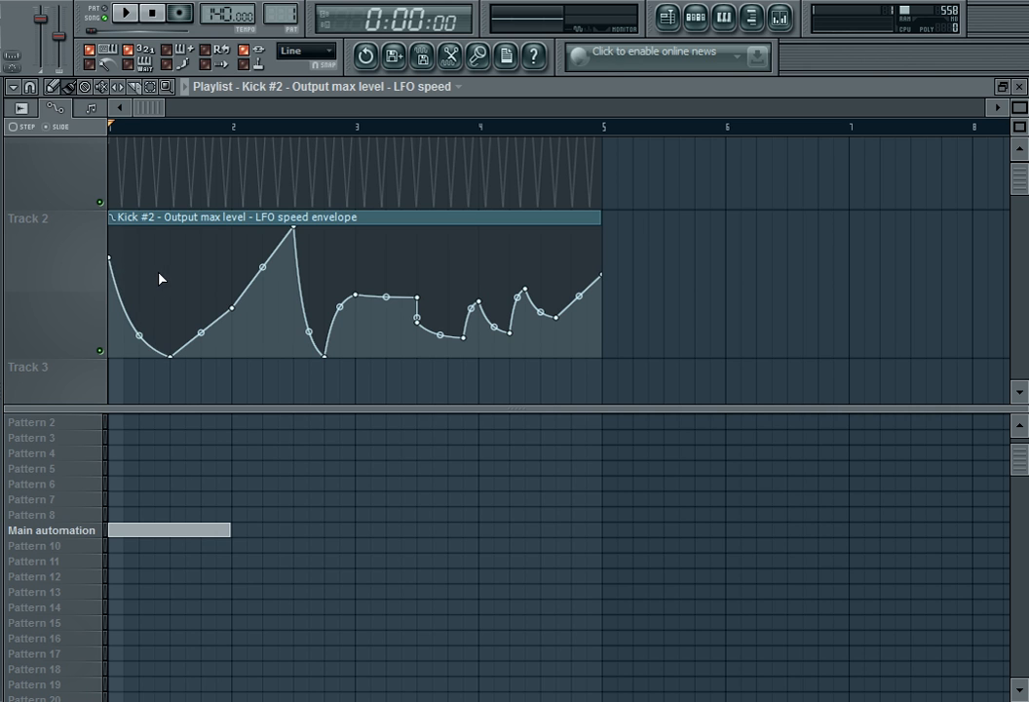
{"action": "right_click", "coordinate": [158, 261]}
{"action": "right_click", "coordinate": [138, 338]}
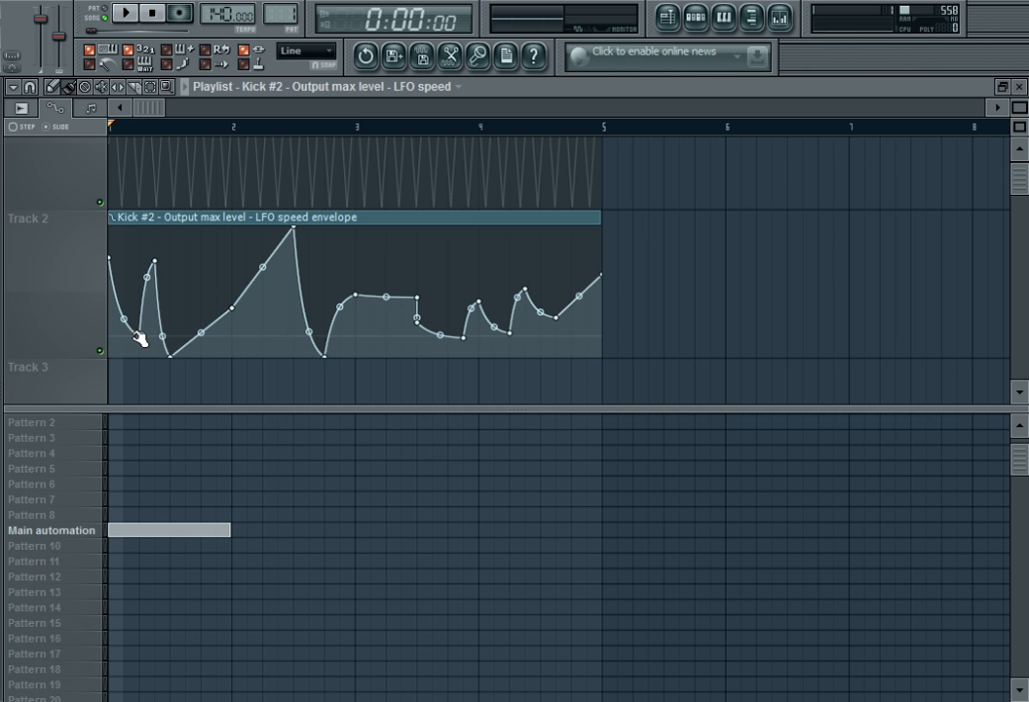
{"action": "right_click", "coordinate": [263, 334]}
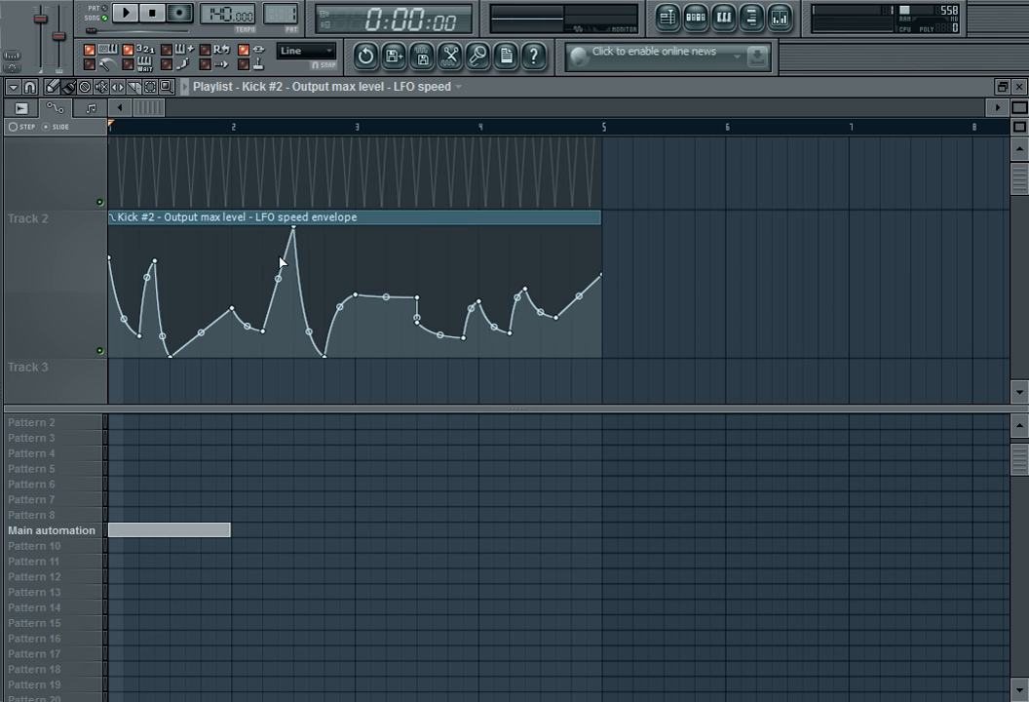
Step: Play the song to audition the LFO speed envelope on the drums, and stop playback
{"action": "scroll", "coordinate": [740, 294], "scroll_direction": "up", "scroll_amount": 3}
{"action": "left_click", "coordinate": [135, 14]}
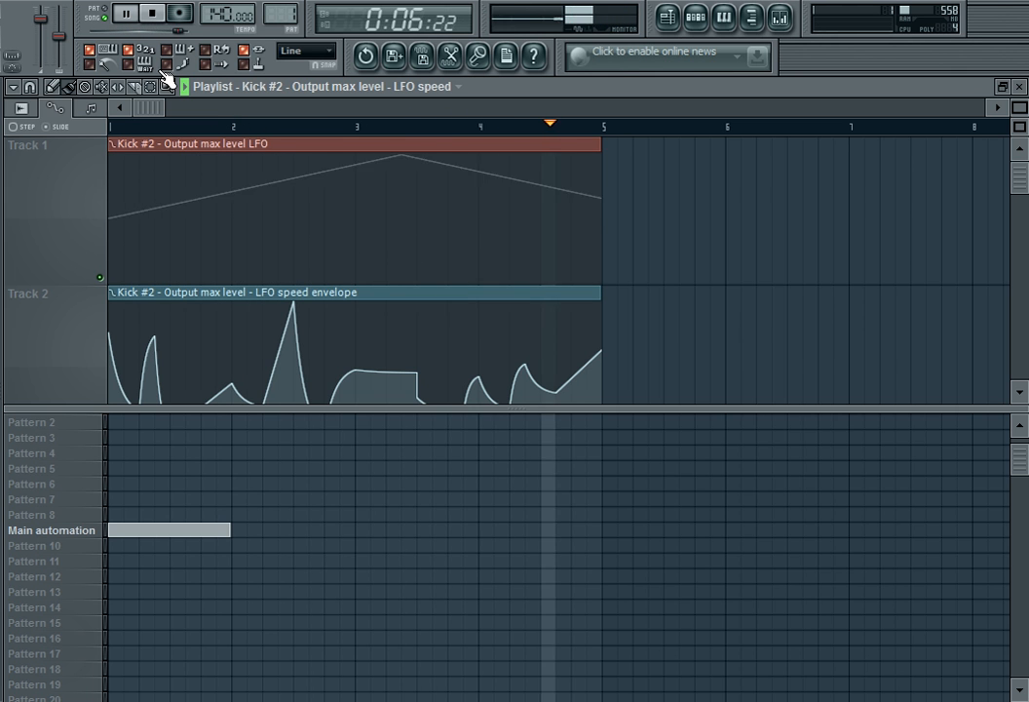
{"action": "left_click", "coordinate": [153, 14]}
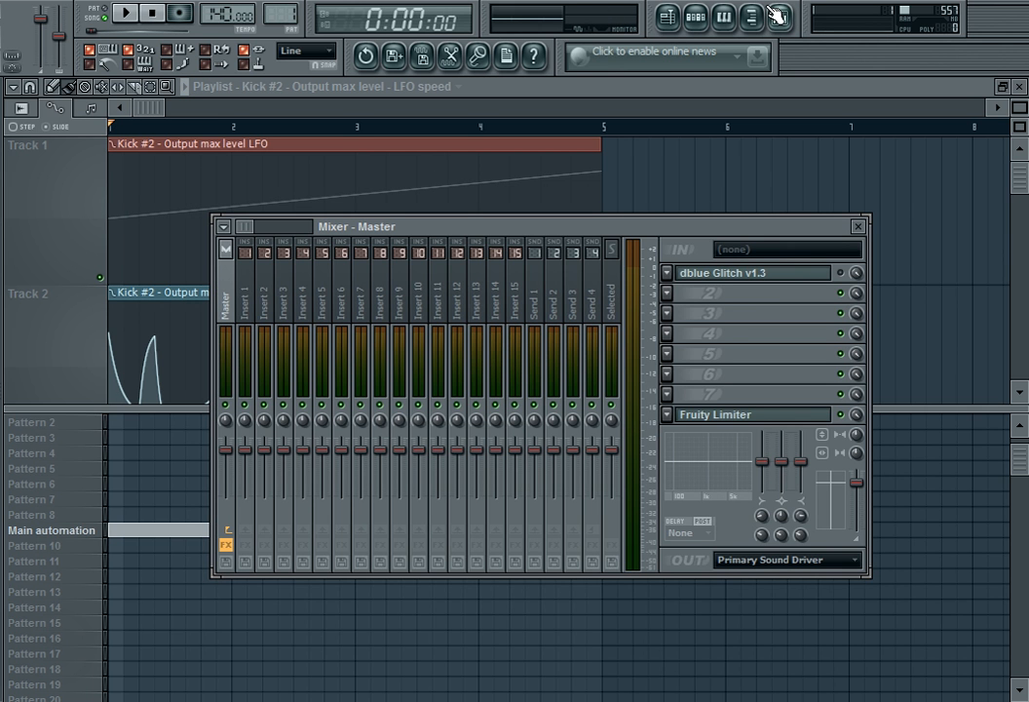
Step: Display all channels in the step sequencer and return to the LFO speed envelope in the playlist
{"action": "left_click", "coordinate": [696, 17]}
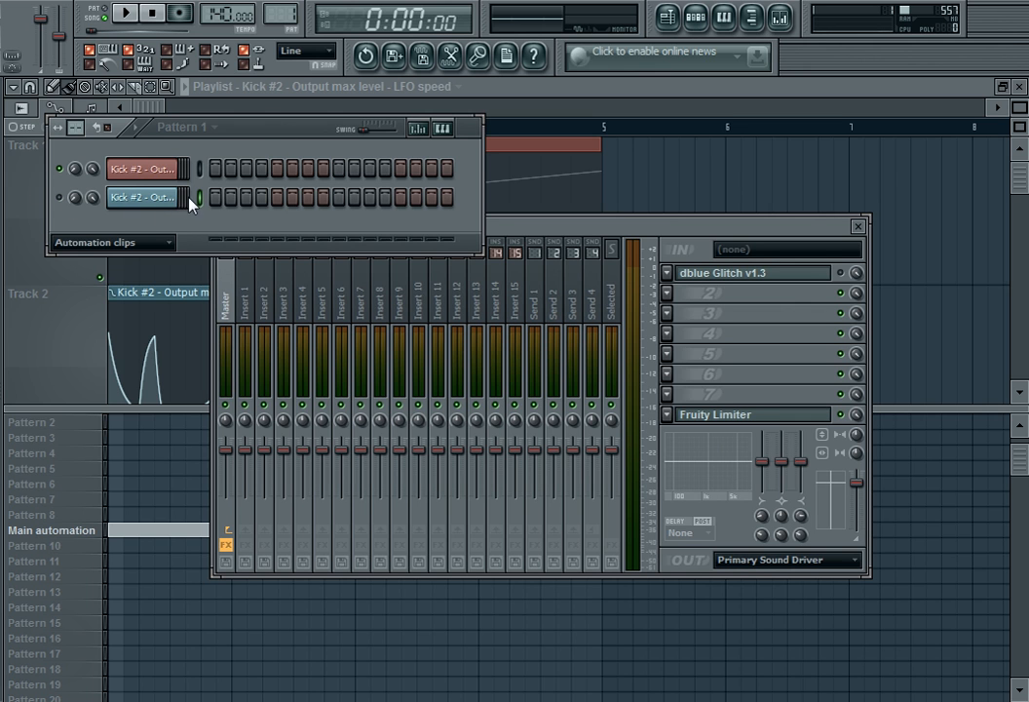
{"action": "left_click", "coordinate": [156, 242]}
{"action": "left_click", "coordinate": [126, 259]}
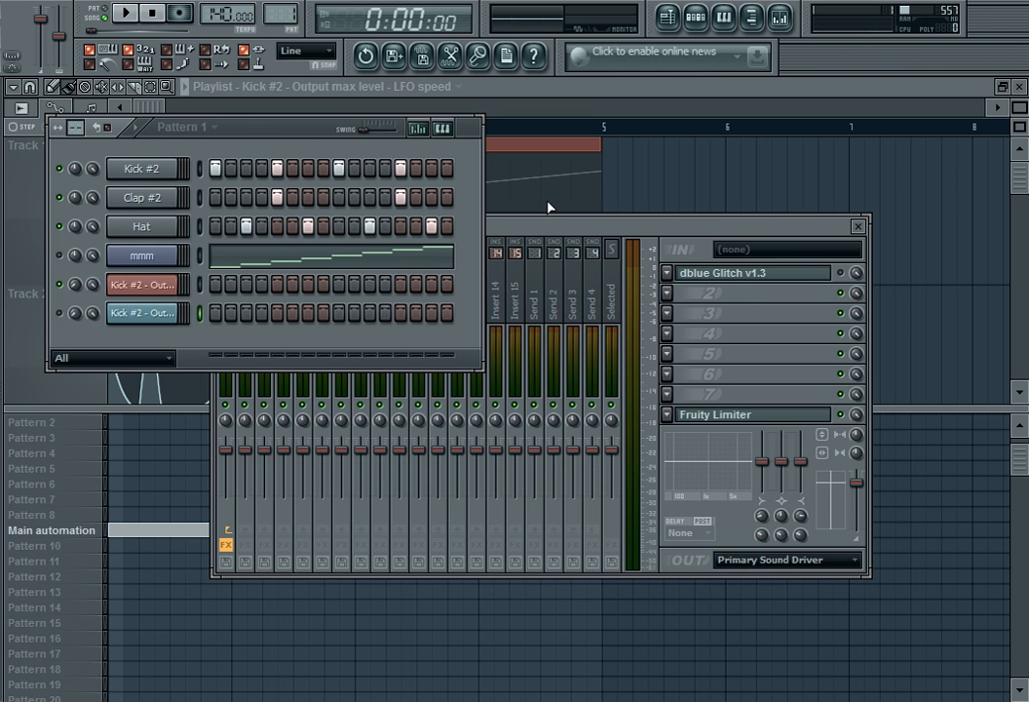
{"action": "left_click", "coordinate": [610, 96]}
{"action": "scroll", "coordinate": [302, 299], "scroll_direction": "down", "scroll_amount": 5}
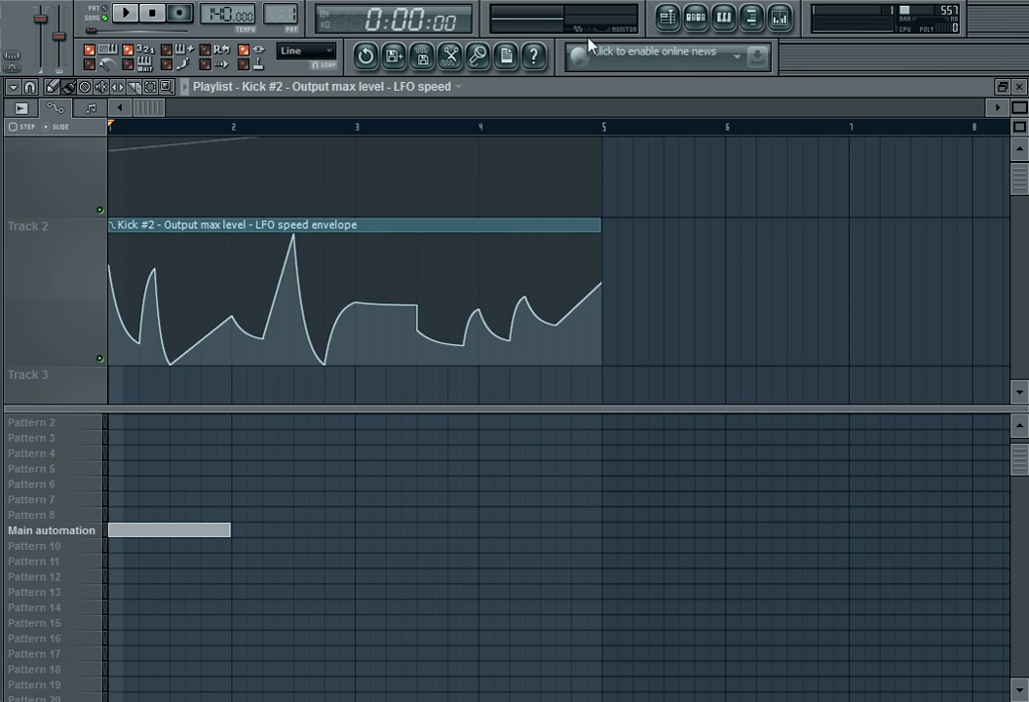
Step: Create a second LFO speed automation clip from the Kick #2 - Output max level channel's settings
{"action": "key", "text": "F6"}
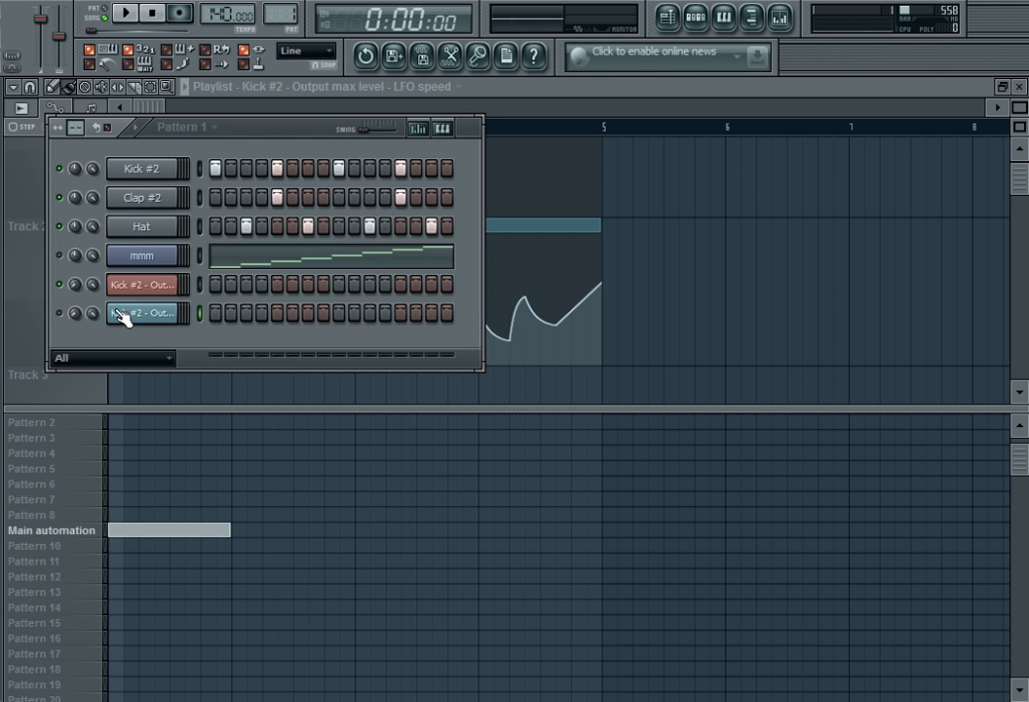
{"action": "left_click", "coordinate": [134, 288]}
{"action": "right_click", "coordinate": [388, 163]}
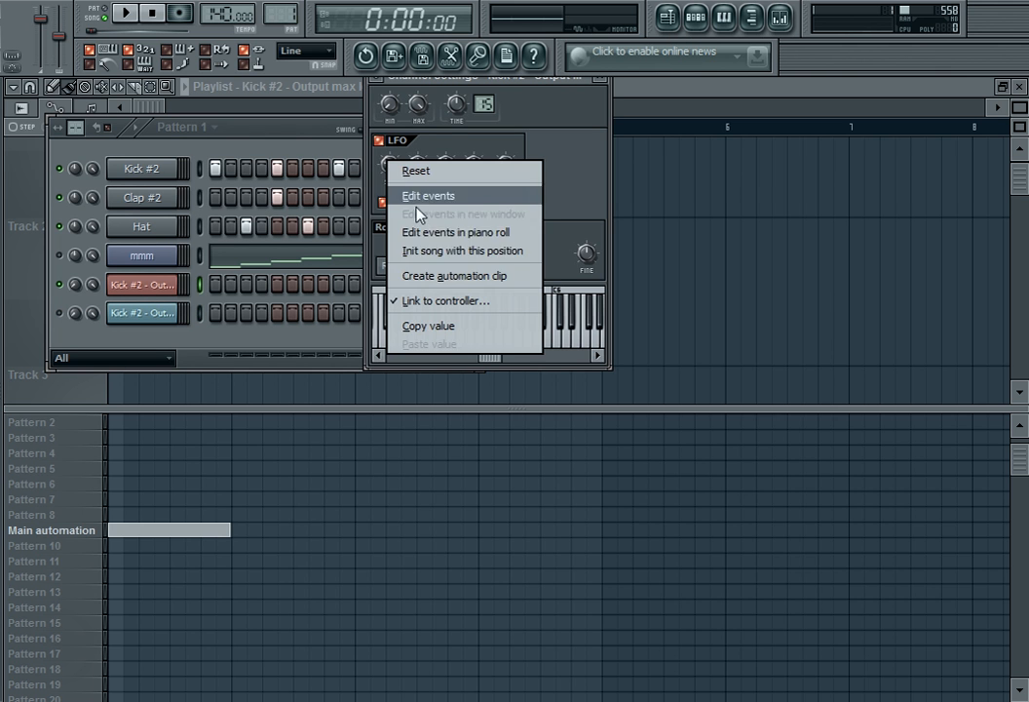
{"action": "left_click", "coordinate": [447, 276]}
{"action": "left_click", "coordinate": [680, 101]}
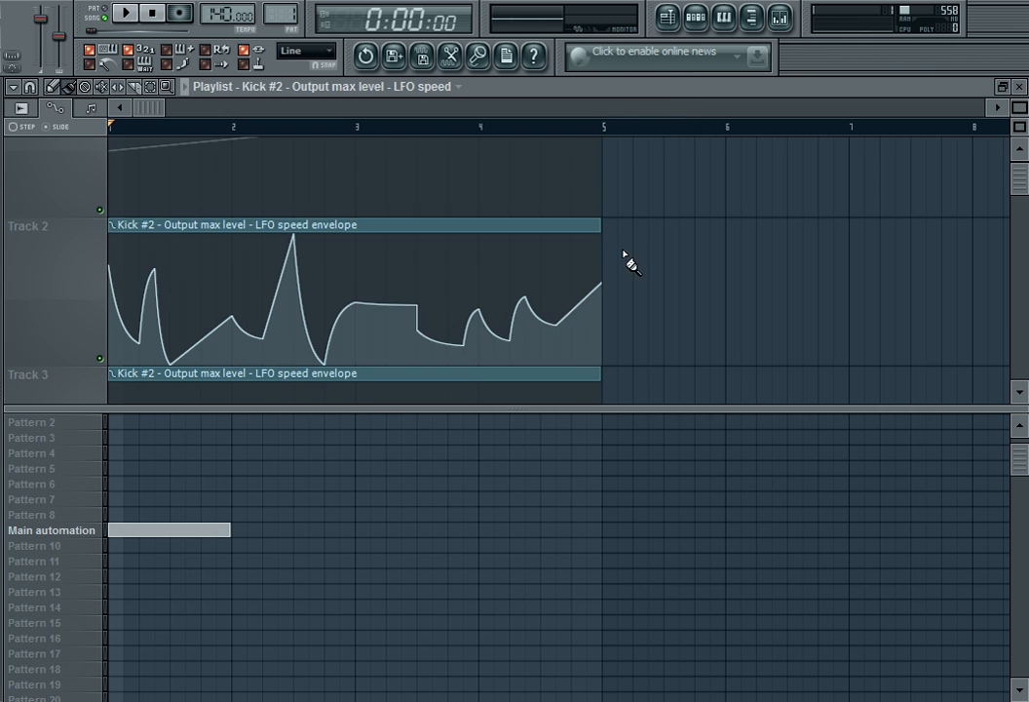
Step: Shape the Track 3 LFO speed envelope as a ramp from the minimum at bar 1 to the maximum at bar 5
{"action": "scroll", "coordinate": [646, 285], "scroll_direction": "down", "scroll_amount": 3}
{"action": "scroll", "coordinate": [298, 346], "scroll_direction": "down", "scroll_amount": 2}
{"action": "left_click_drag", "start_coordinate": [109, 282], "coordinate": [108, 310]}
{"action": "left_click_drag", "start_coordinate": [603, 281], "coordinate": [602, 181]}
{"action": "scroll", "coordinate": [674, 239], "scroll_direction": "up", "scroll_amount": 6}
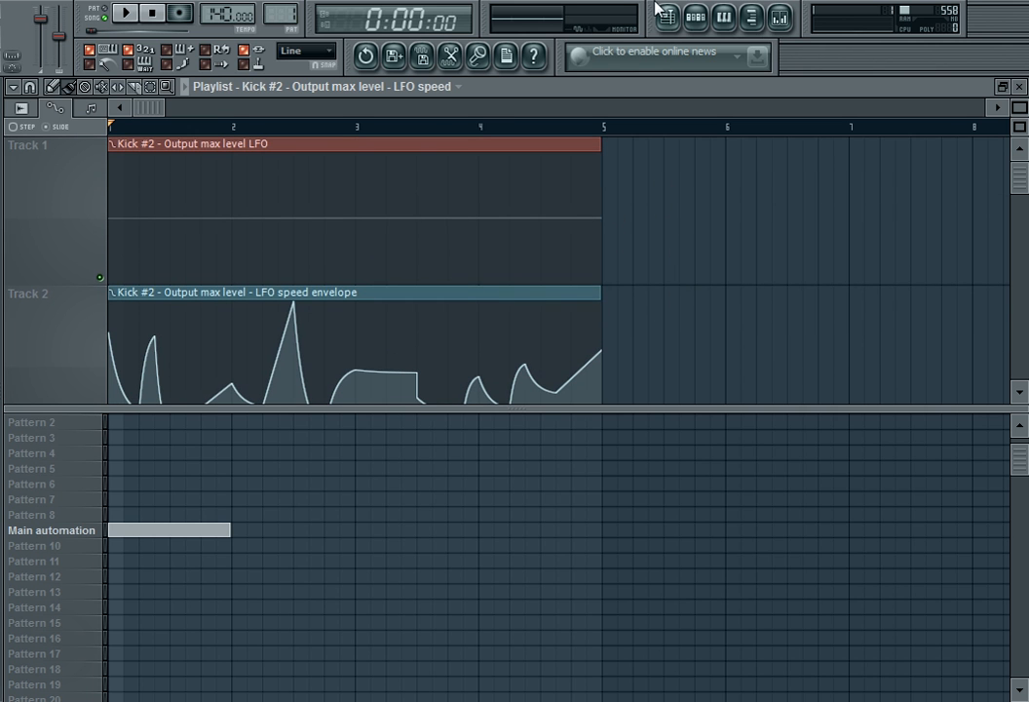
Step: Audition the song with the ramped LFO speed envelope, stop playback, and review the automation clips in the playlist
{"action": "left_click", "coordinate": [135, 14]}
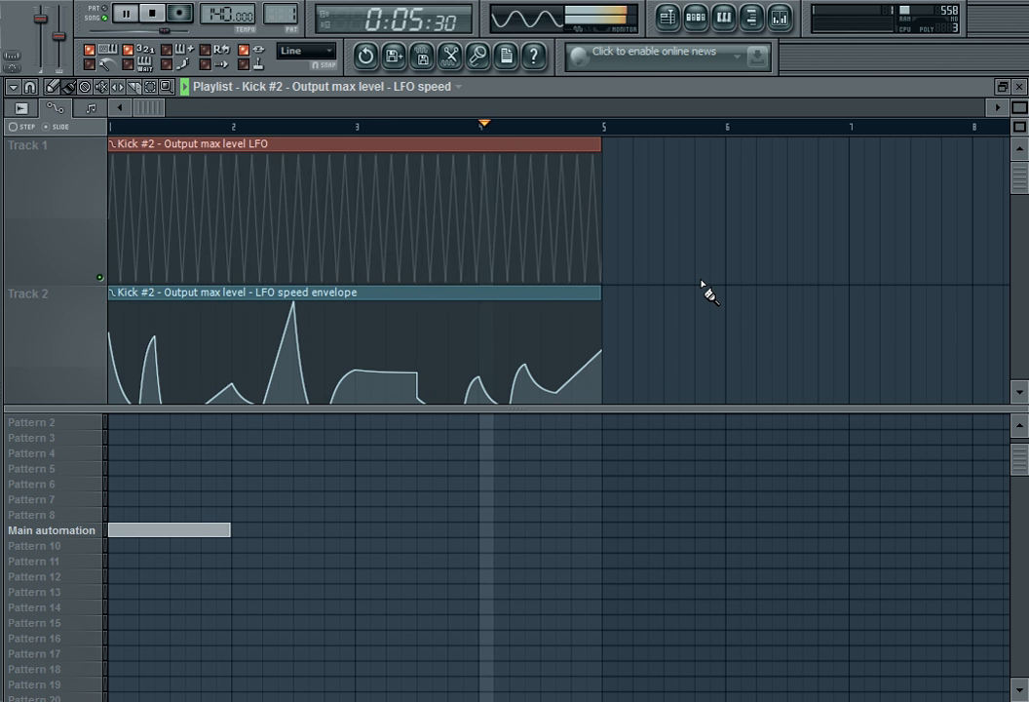
{"action": "key", "text": "space"}
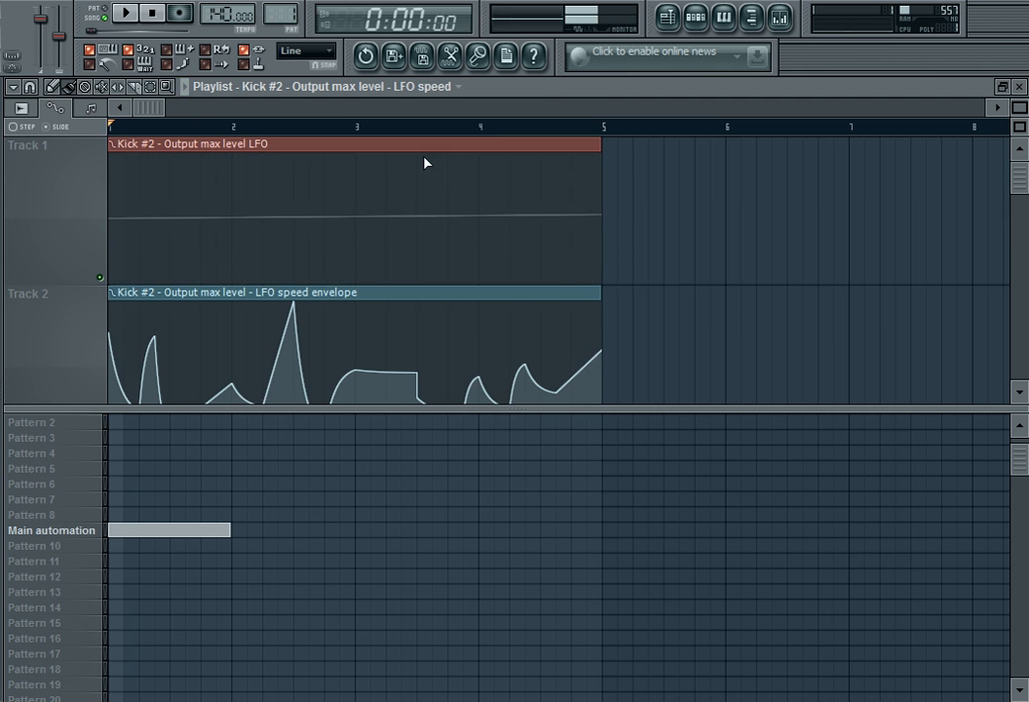
{"action": "scroll", "coordinate": [545, 237], "scroll_direction": "down", "scroll_amount": 3}
{"action": "scroll", "coordinate": [178, 247], "scroll_direction": "up", "scroll_amount": 1}
{"action": "scroll", "coordinate": [178, 246], "scroll_direction": "up", "scroll_amount": 5}
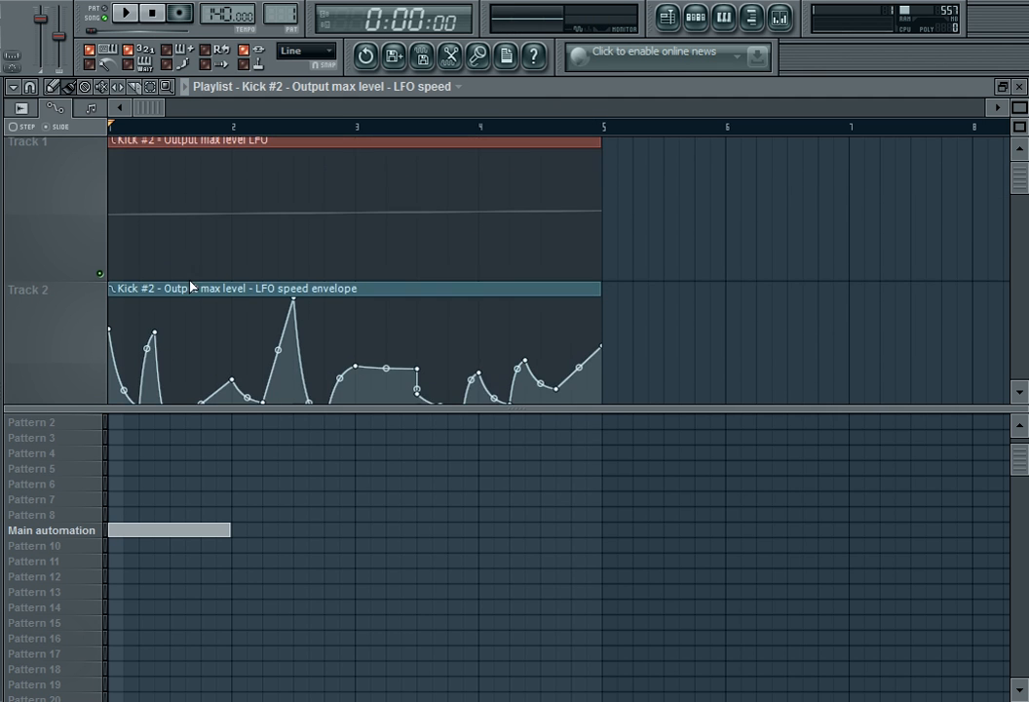
Step: Open dblue Glitch v1.3 from the Master track's effects to examine its Gater parameters
{"action": "scroll", "coordinate": [612, 347], "scroll_direction": "down", "scroll_amount": 2}
{"action": "key", "text": "F9"}
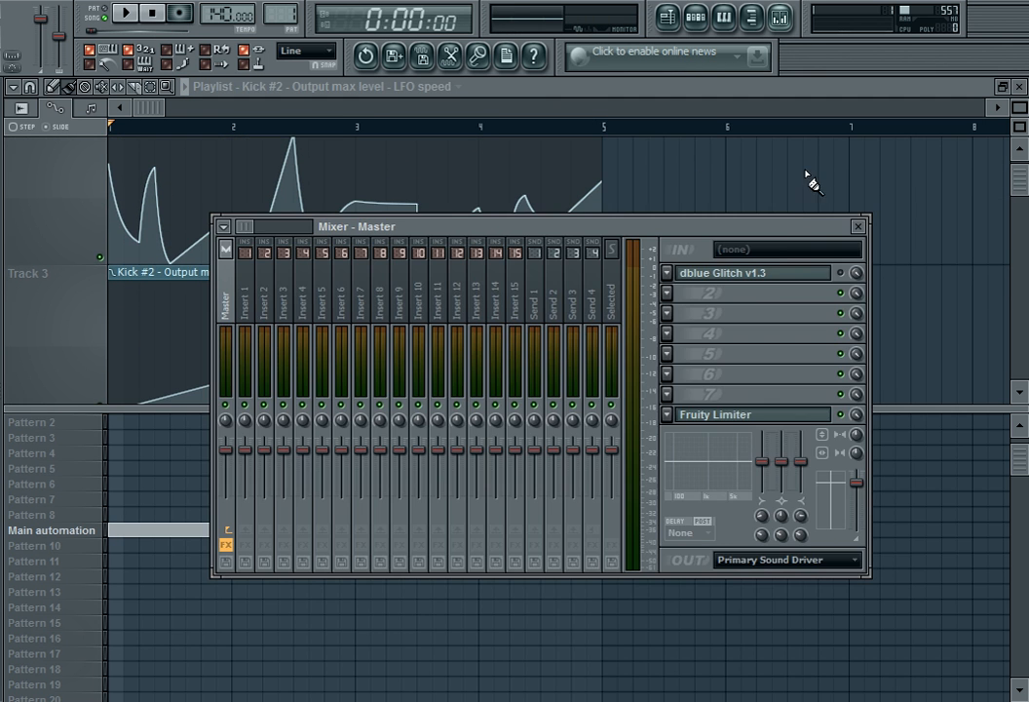
{"action": "left_click", "coordinate": [777, 281]}
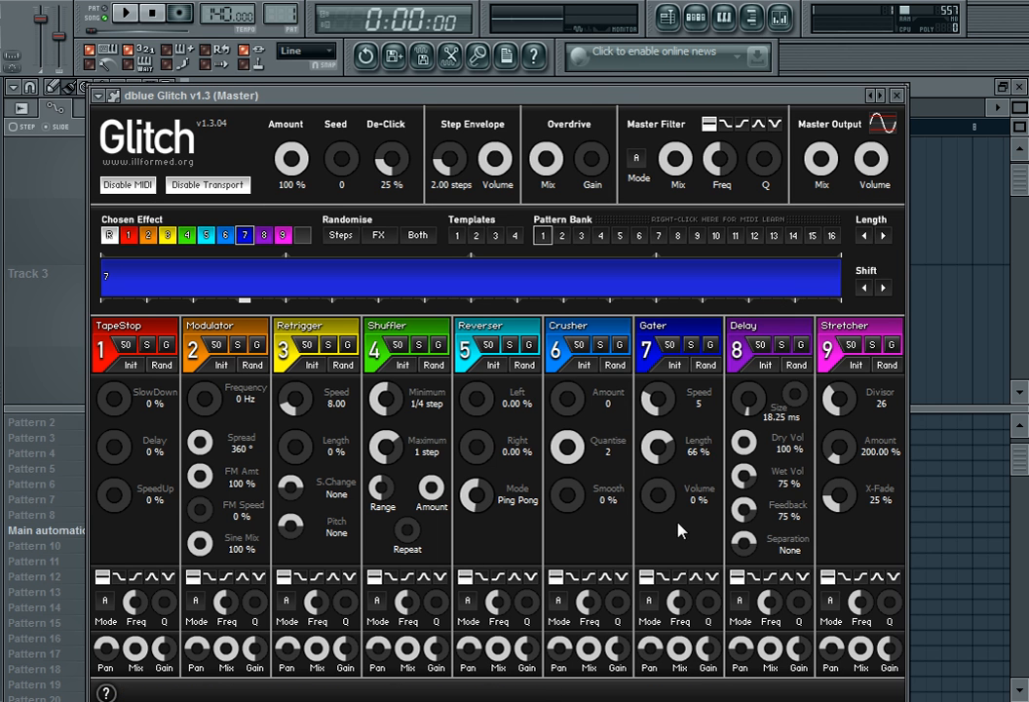